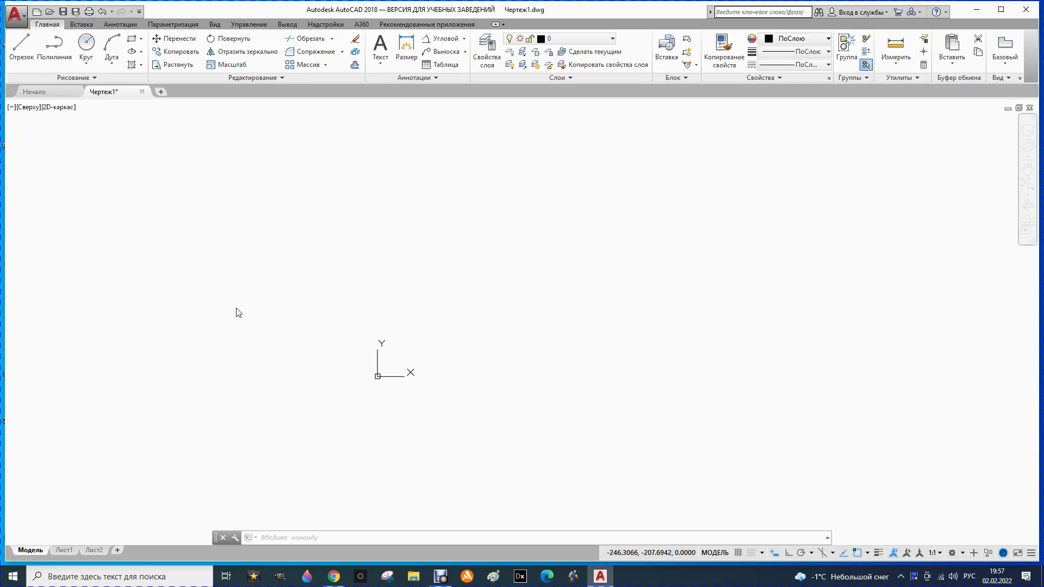
pyautogui.scroll(-4, 194, 331)
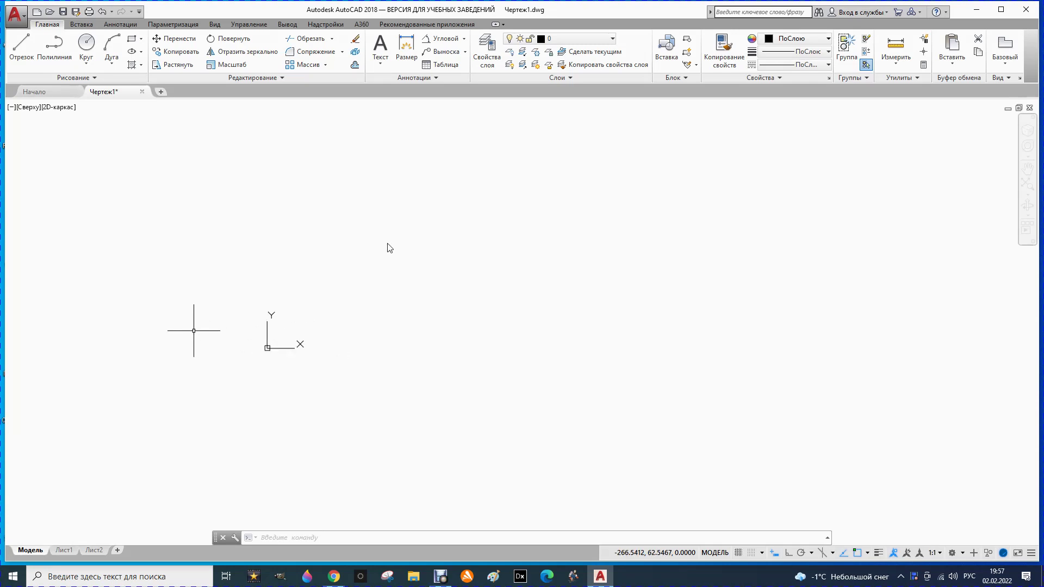
pyautogui.scroll(4, 300, 251)
pyautogui.scroll(-2, 274, 235)
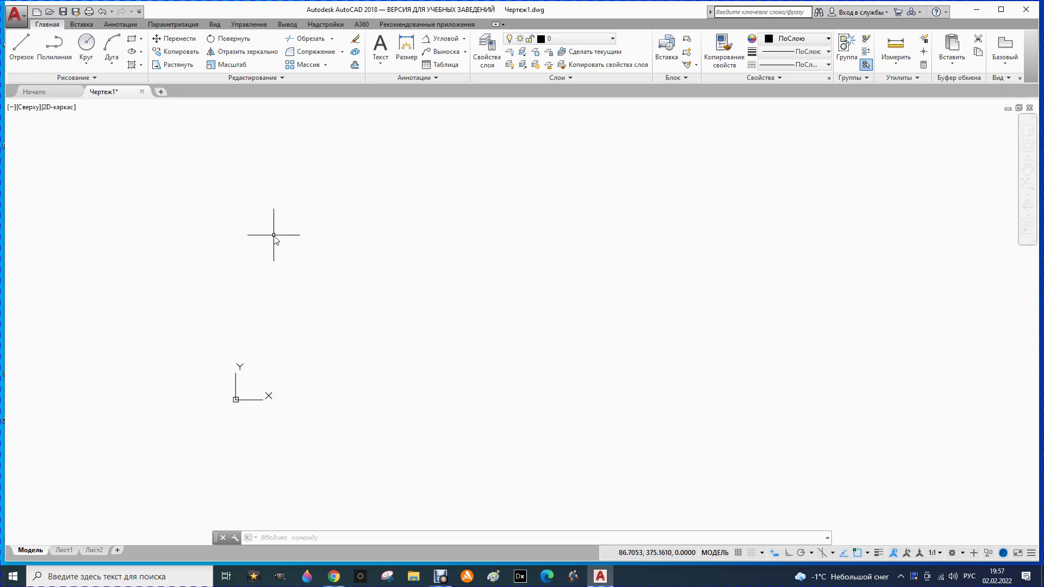
pyautogui.scroll(-2, 397, 266)
pyautogui.scroll(4, 233, 345)
pyautogui.scroll(3, 374, 368)
pyautogui.scroll(2, 407, 372)
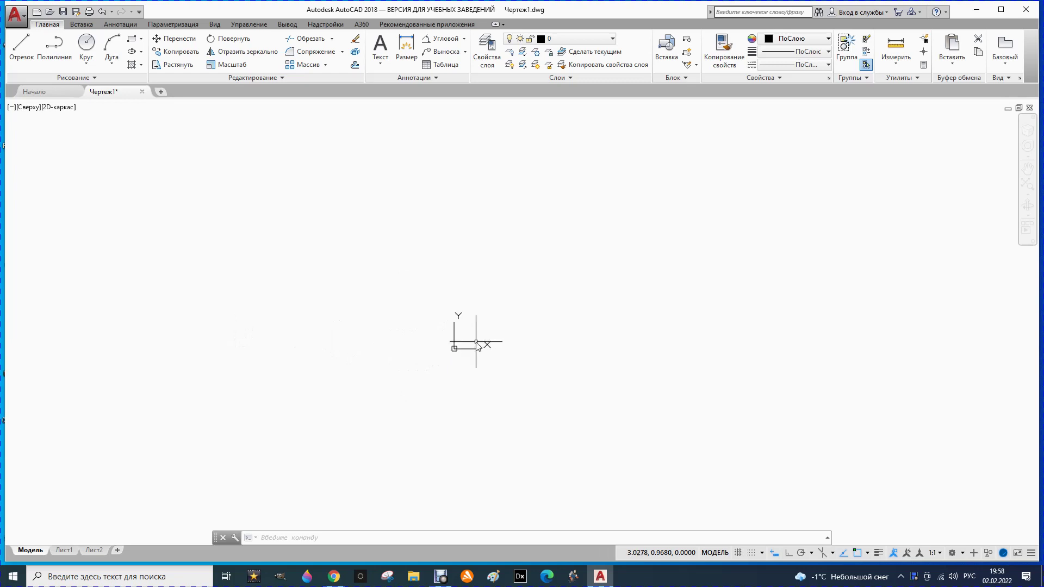
pyautogui.scroll(5, 484, 337)
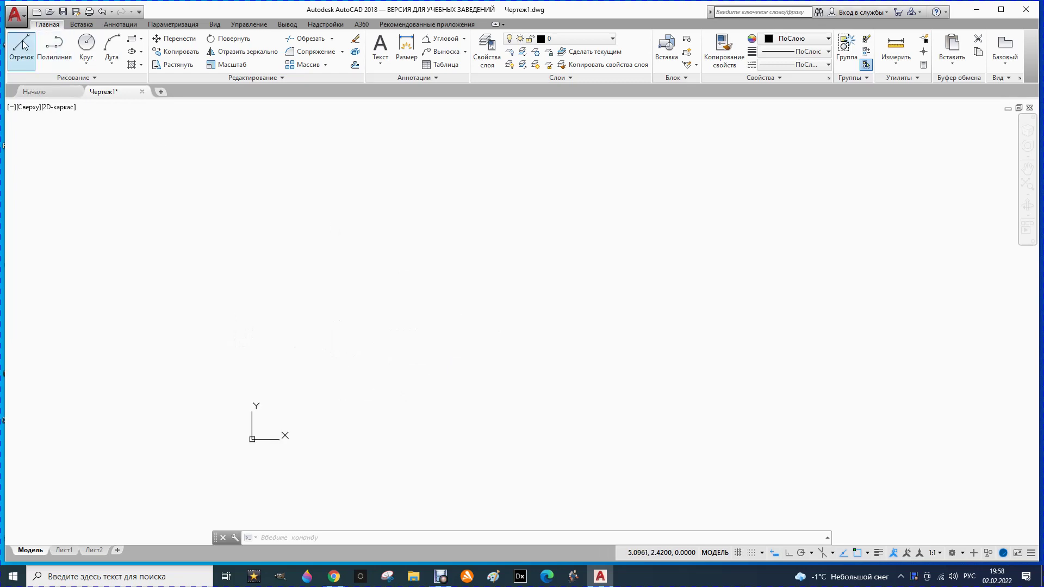
pyautogui.click(400, 262)
pyautogui.press('Escape')
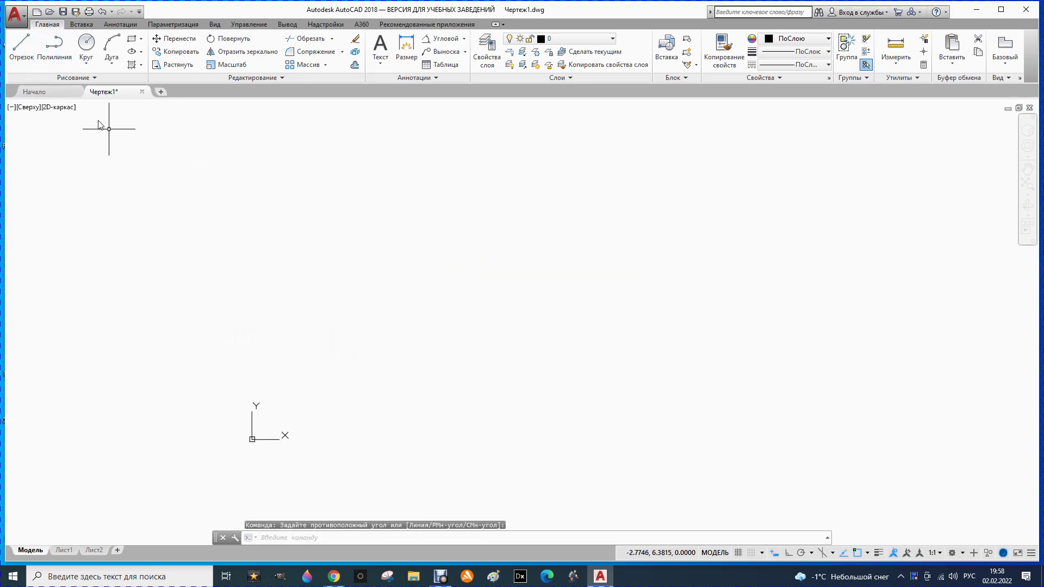
# Step: Draw a nearly horizontal line from about (3.24, 2.85) to about (5.91, 2.86) in model space
pyautogui.click(22, 47)
pyautogui.click(404, 305)
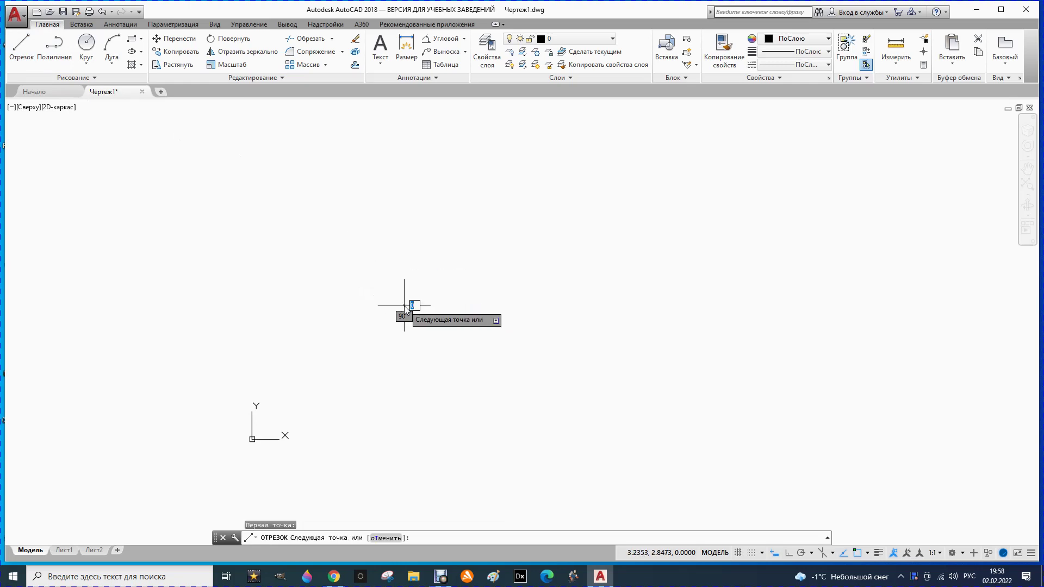
pyautogui.click(529, 305)
pyautogui.rightClick(531, 310)
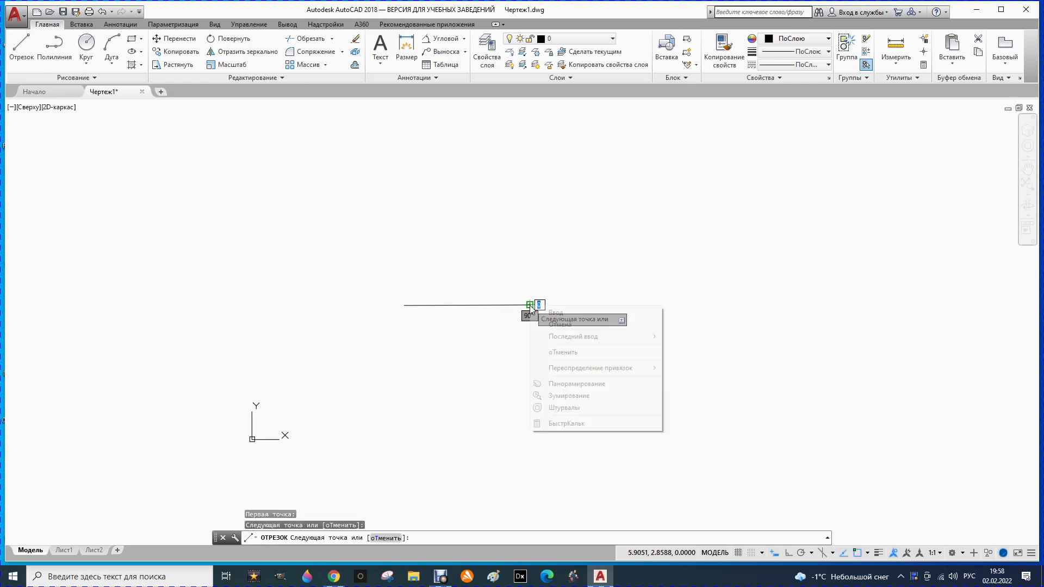
pyautogui.click(555, 314)
# Step: Examine the drawn line at different magnifications and positions by zooming in and out and panning around it
pyautogui.scroll(6, 449, 314)
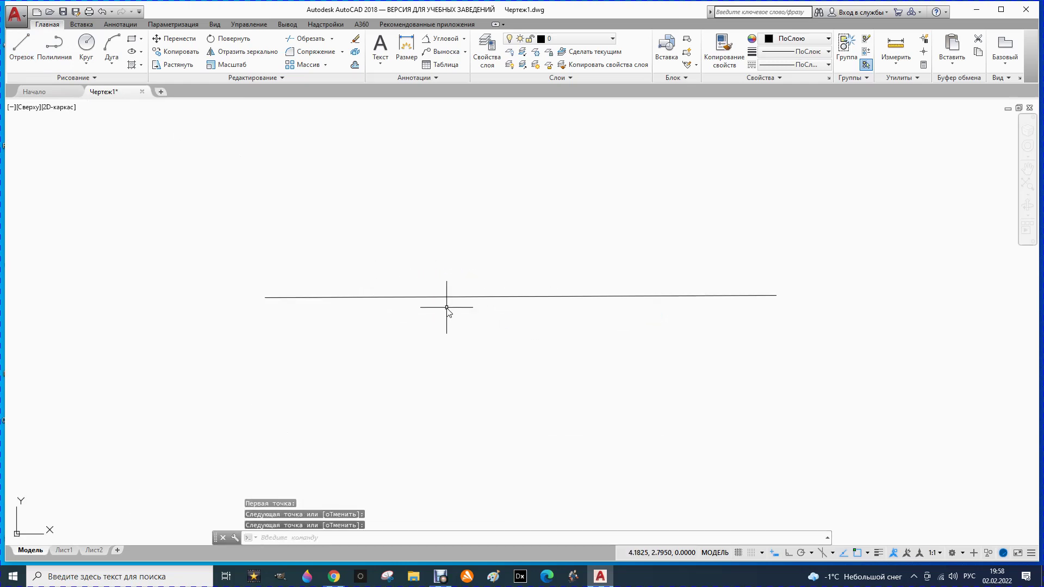
pyautogui.scroll(-10, 423, 308)
pyautogui.scroll(6, 423, 307)
pyautogui.scroll(-4, 426, 302)
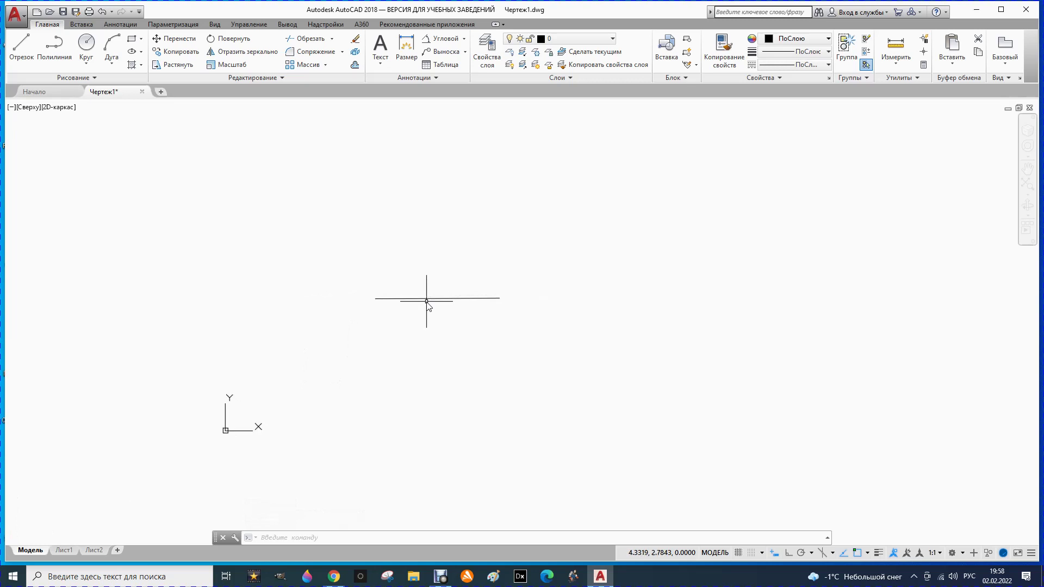
pyautogui.scroll(8, 418, 298)
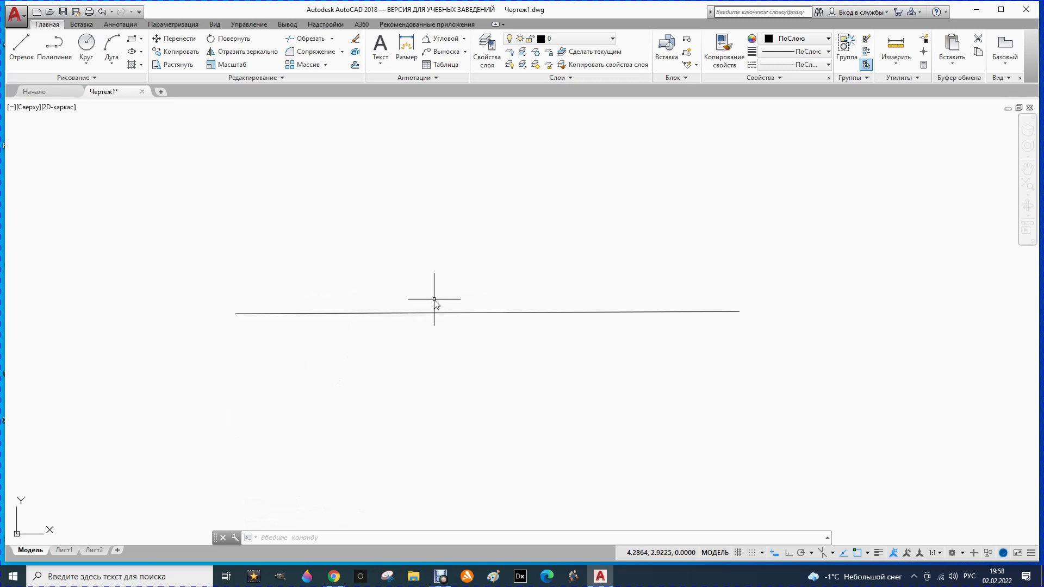
pyautogui.scroll(-2, 435, 298)
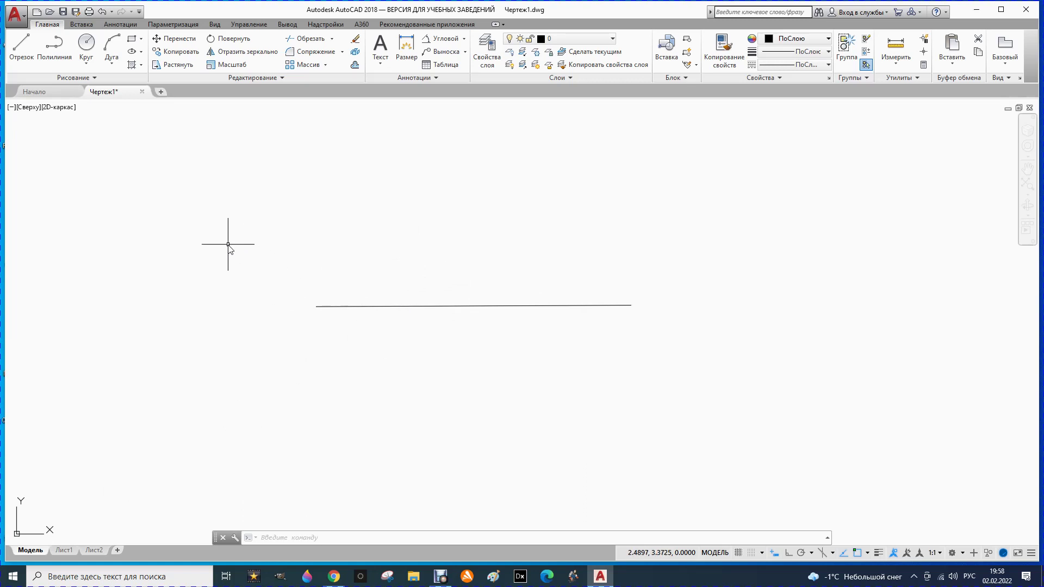
pyautogui.scroll(4, 227, 249)
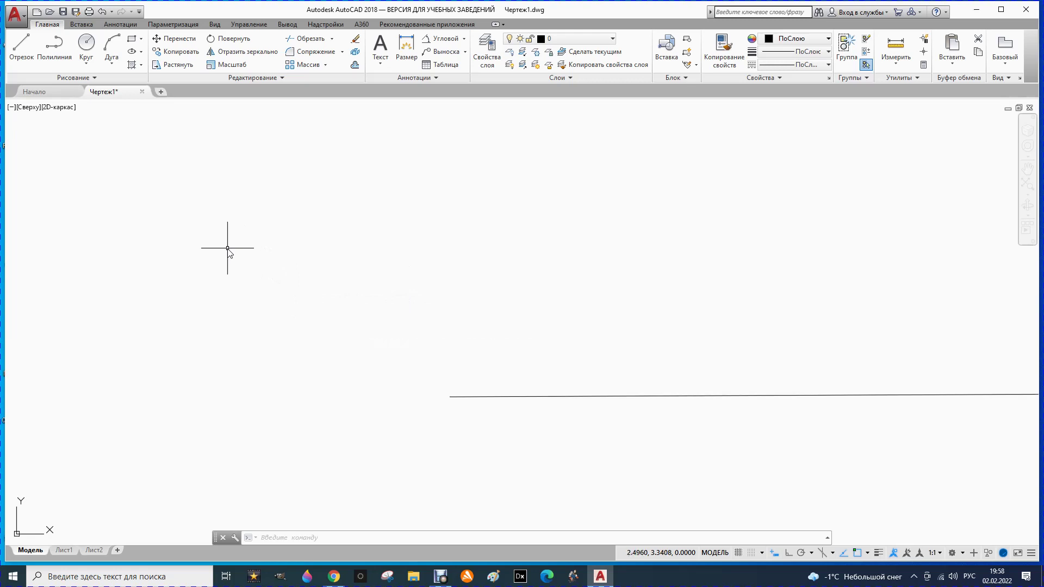
pyautogui.scroll(-5, 227, 249)
pyautogui.scroll(4, 551, 263)
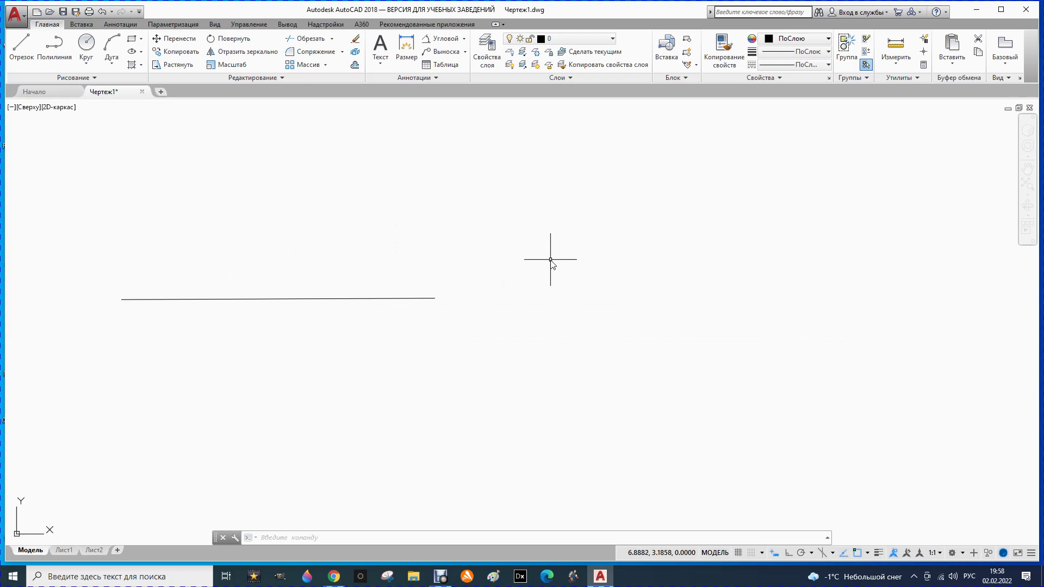
pyautogui.scroll(-4, 550, 261)
pyautogui.scroll(4, 389, 133)
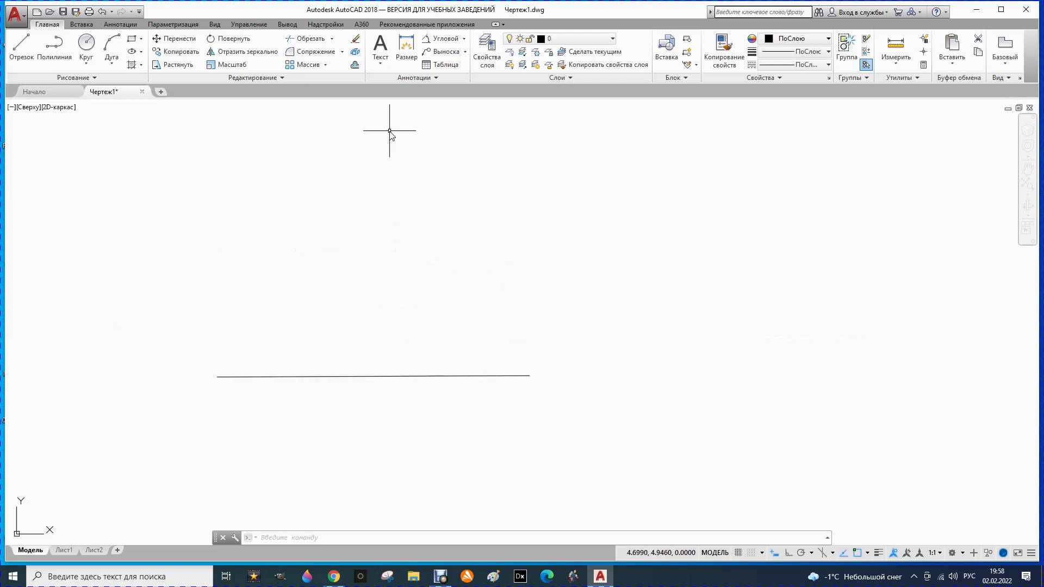
pyautogui.scroll(-4, 397, 156)
pyautogui.scroll(2, 350, 373)
pyautogui.scroll(2, 172, 276)
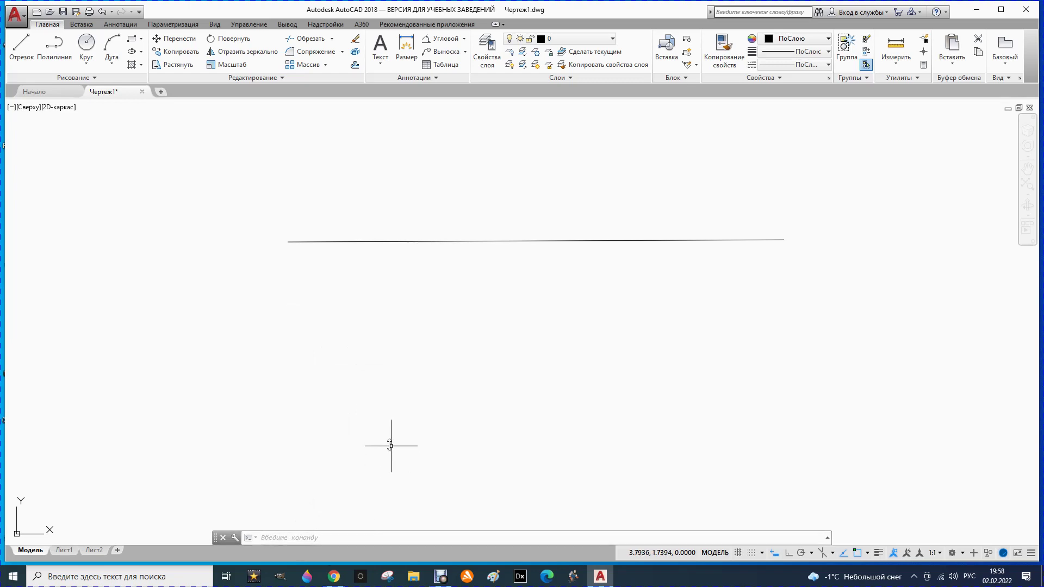
pyautogui.scroll(-1, 387, 431)
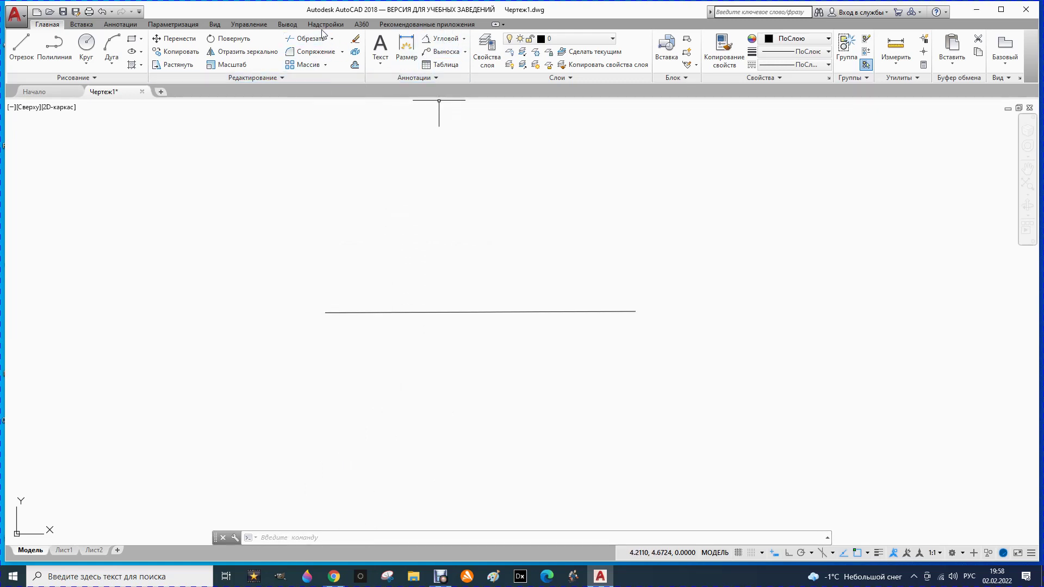
# Step: Split model space into three viewports with the "Три ВЭ: слева" configuration and zoom out in the large one
pyautogui.click(214, 25)
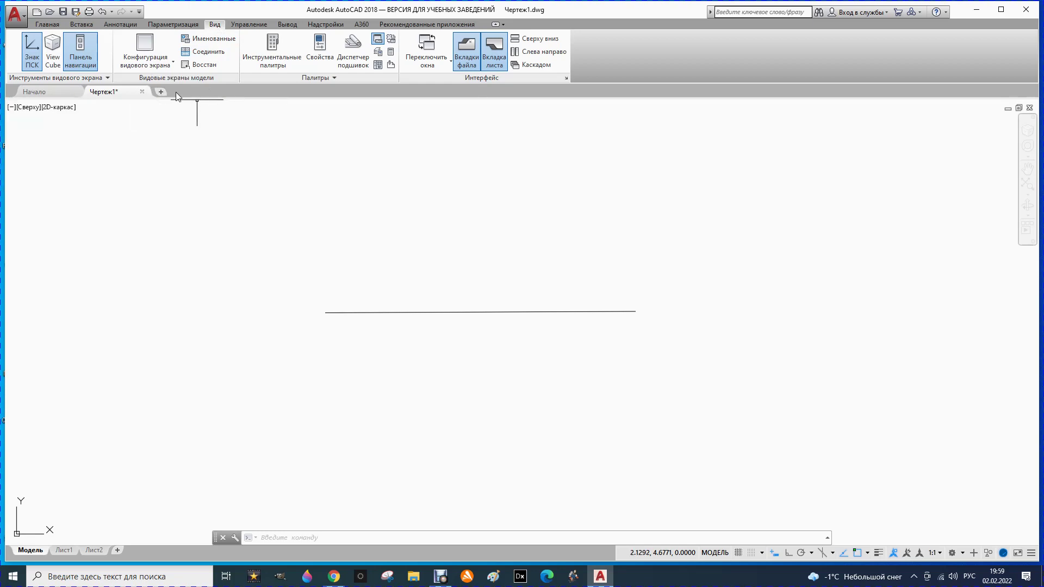
pyautogui.click(171, 65)
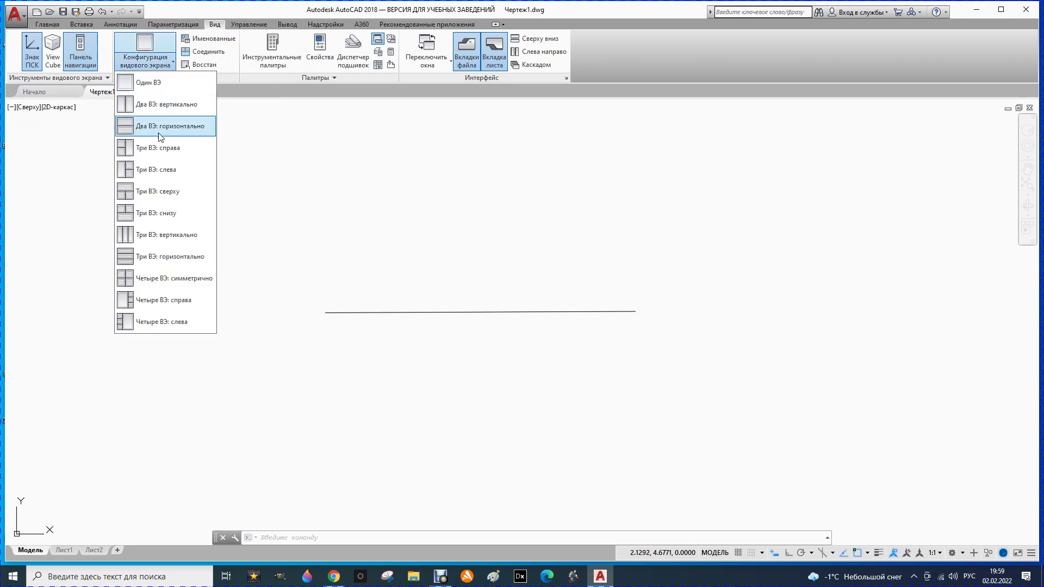
pyautogui.click(171, 173)
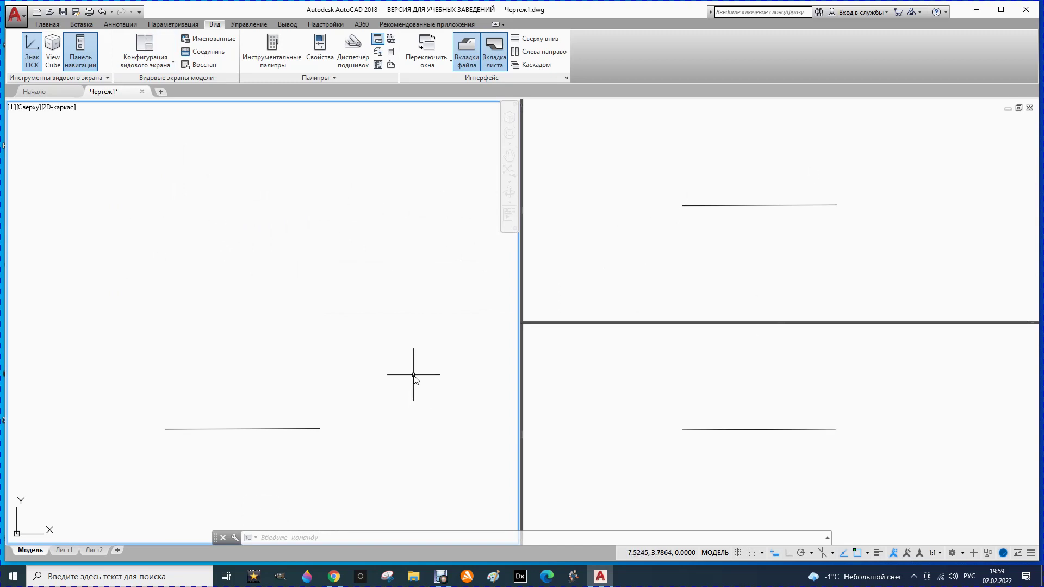
pyautogui.scroll(-4, 259, 288)
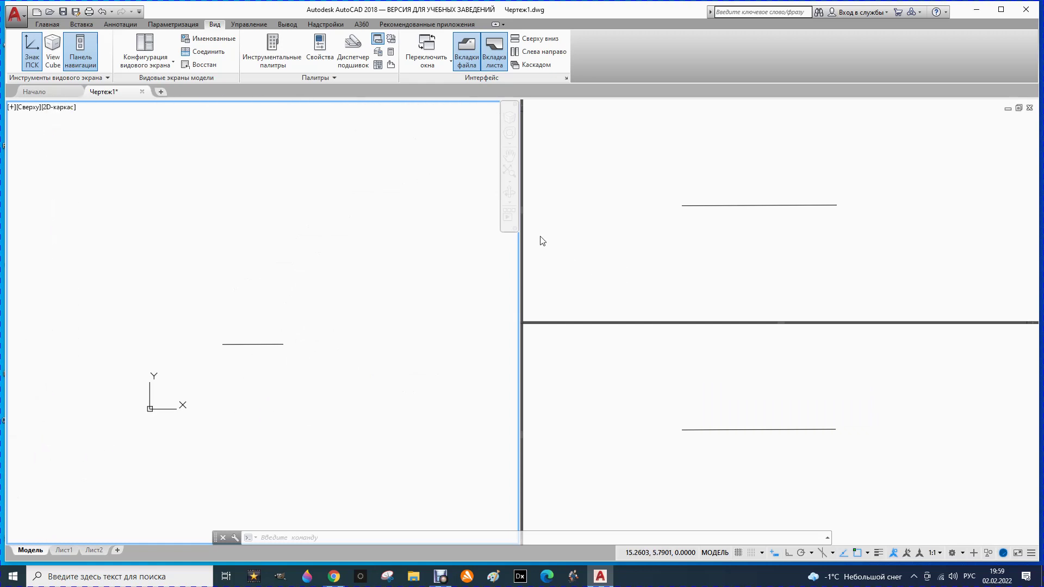
# Step: Make the upper small viewport active, followed by the lower small viewport
pyautogui.click(616, 178)
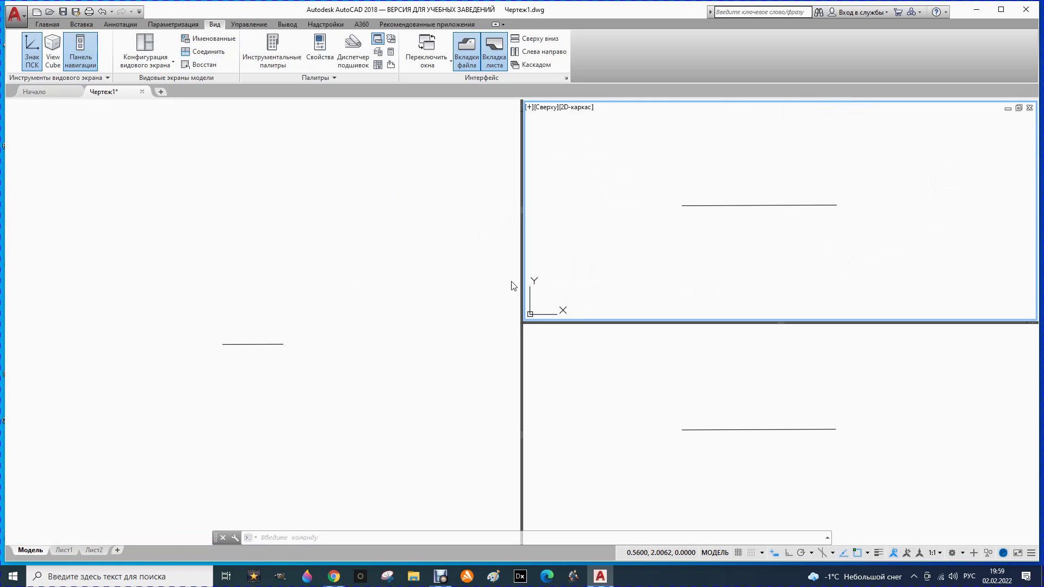
pyautogui.click(572, 368)
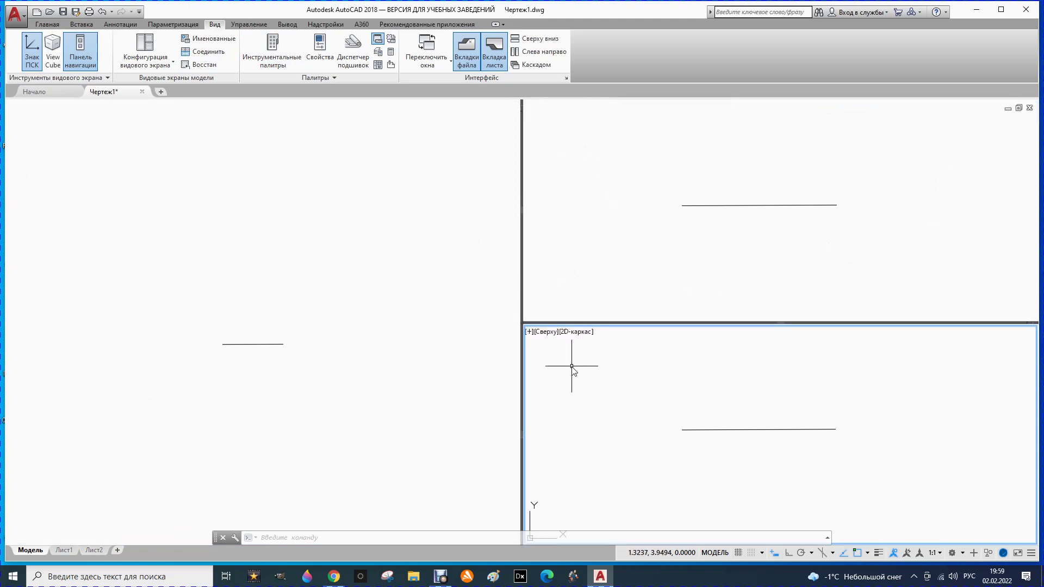
pyautogui.click(47, 26)
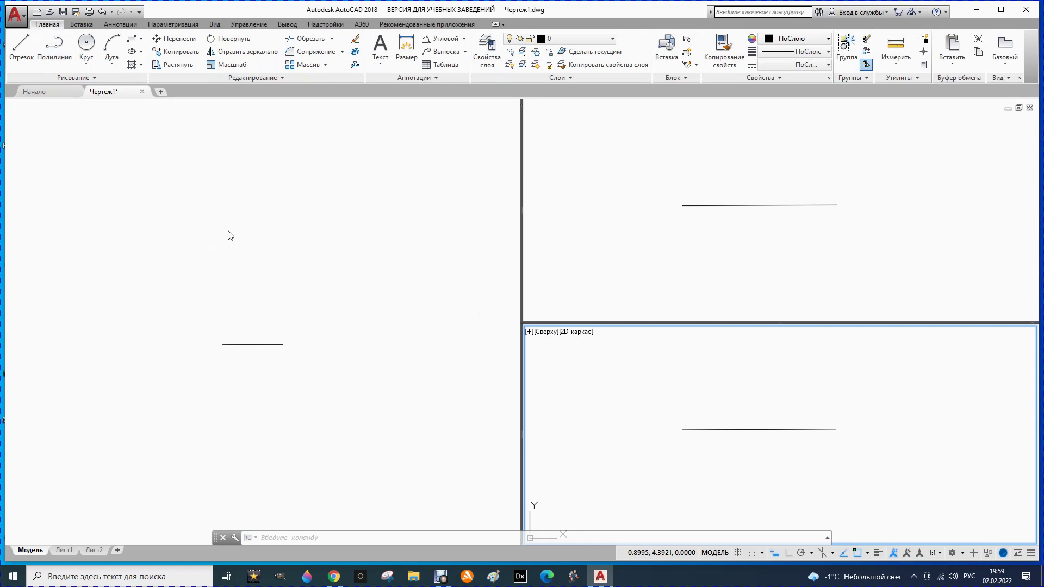
# Step: Set the upper small viewport to the southwest isometric view (ЮЗ изометрия) and fit the whole line in it
pyautogui.click(591, 148)
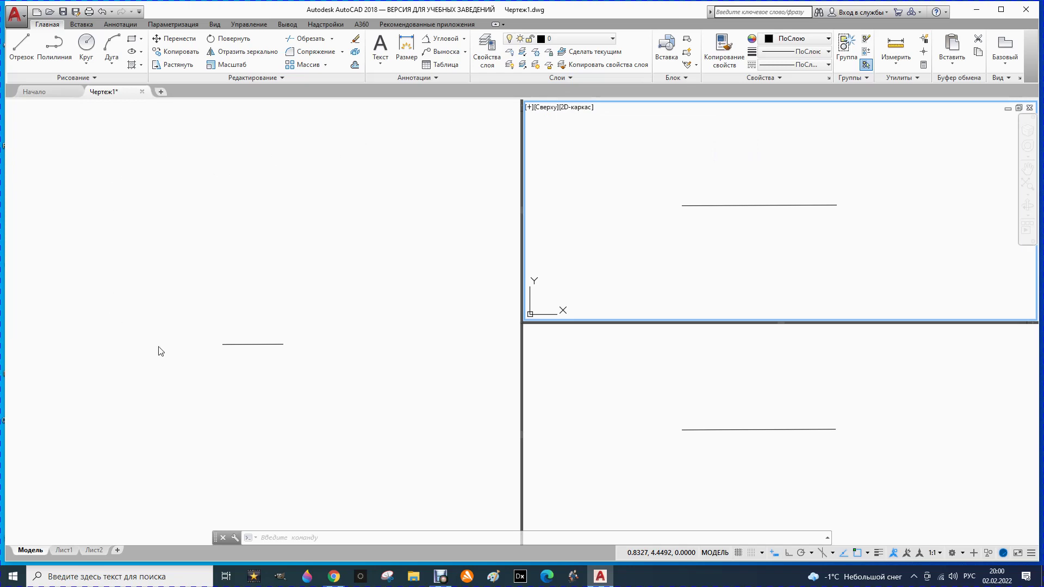
pyautogui.click(545, 110)
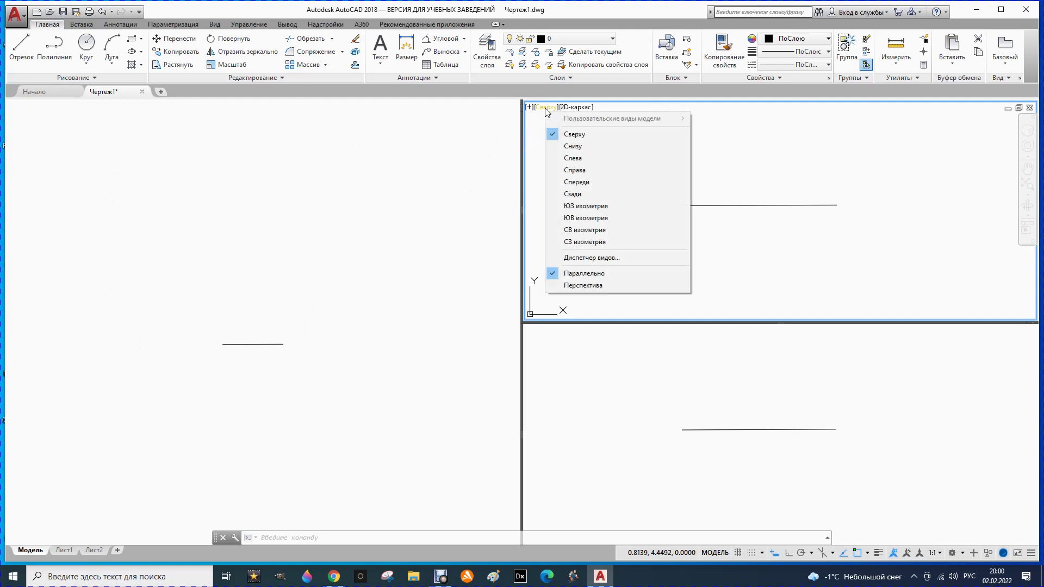
pyautogui.click(573, 206)
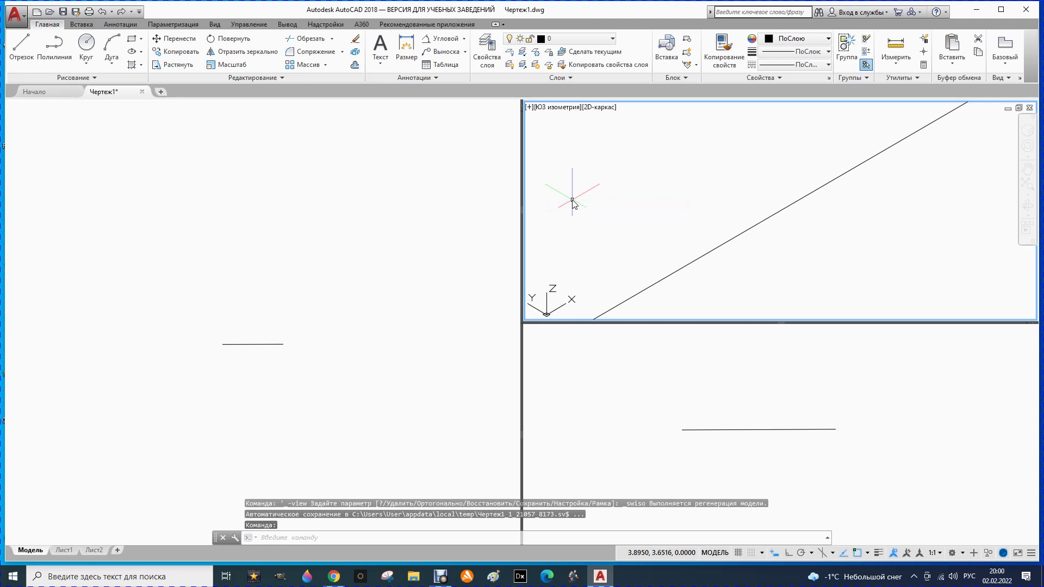
pyautogui.scroll(-4, 655, 212)
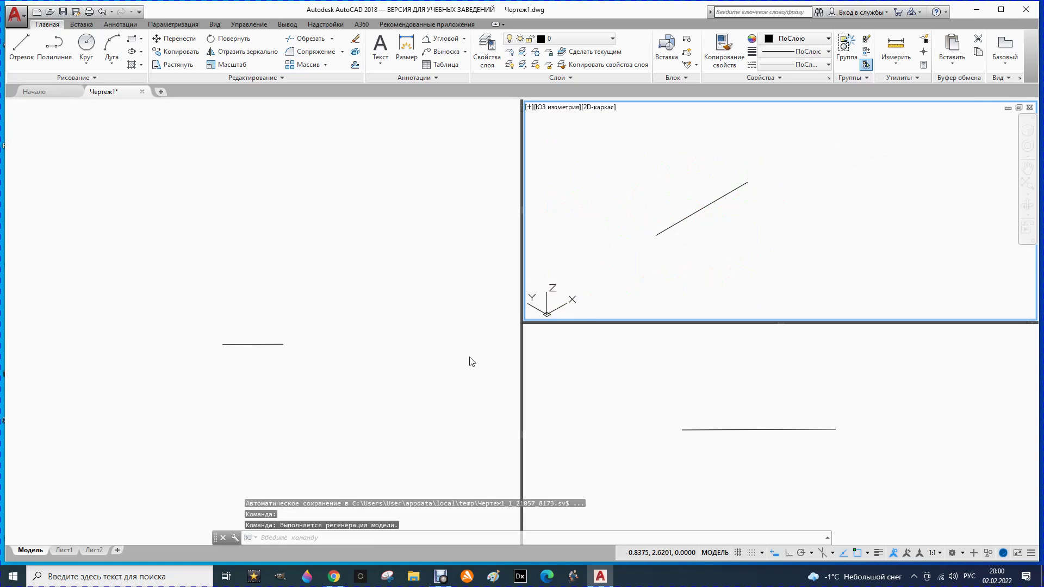
# Step: Set the lower small viewport to the left view (Слева) and adjust its zoom around the line
pyautogui.click(558, 363)
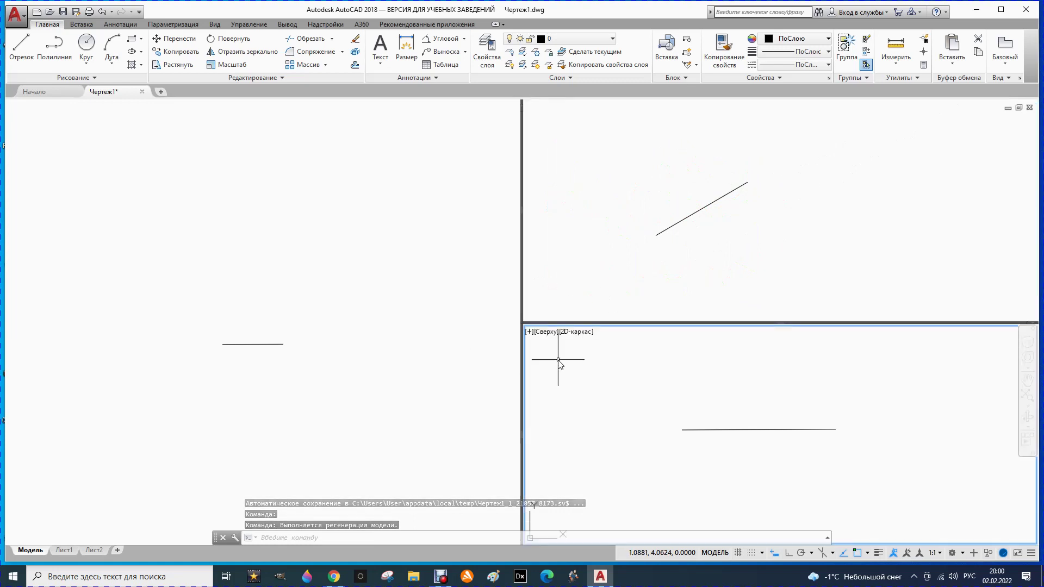
pyautogui.click(549, 331)
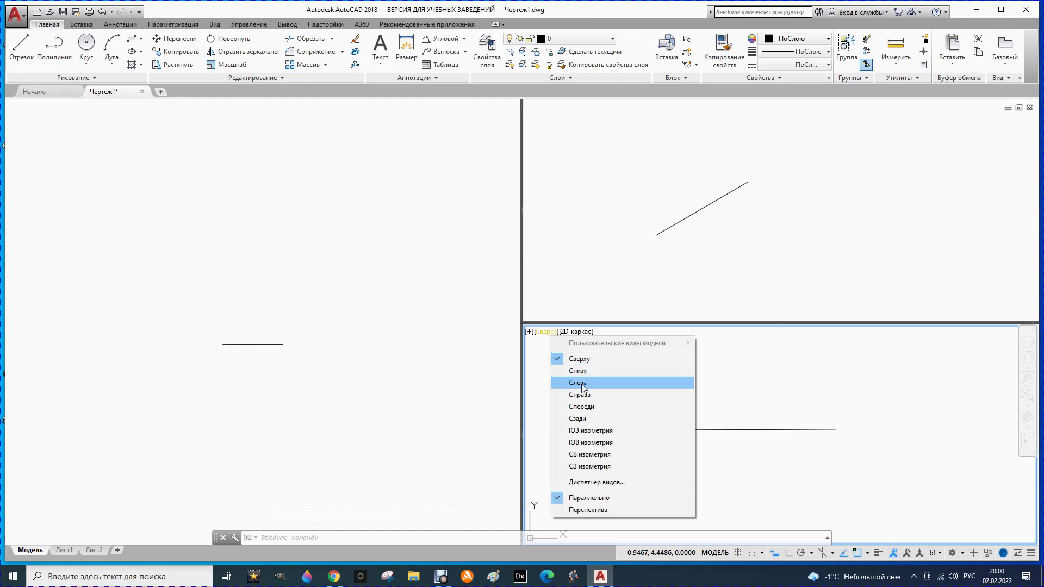
pyautogui.click(560, 384)
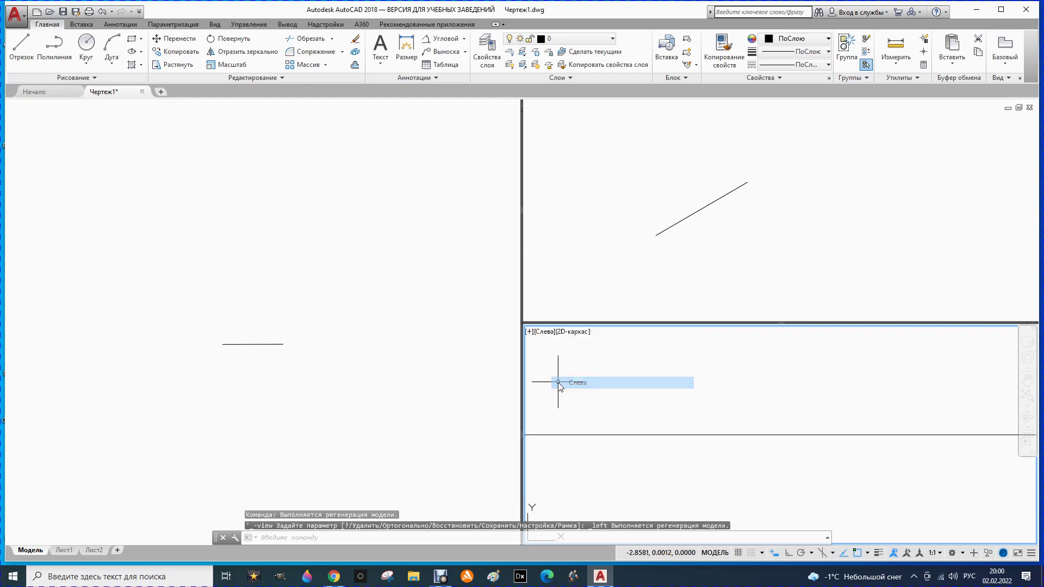
pyautogui.scroll(-3, 707, 403)
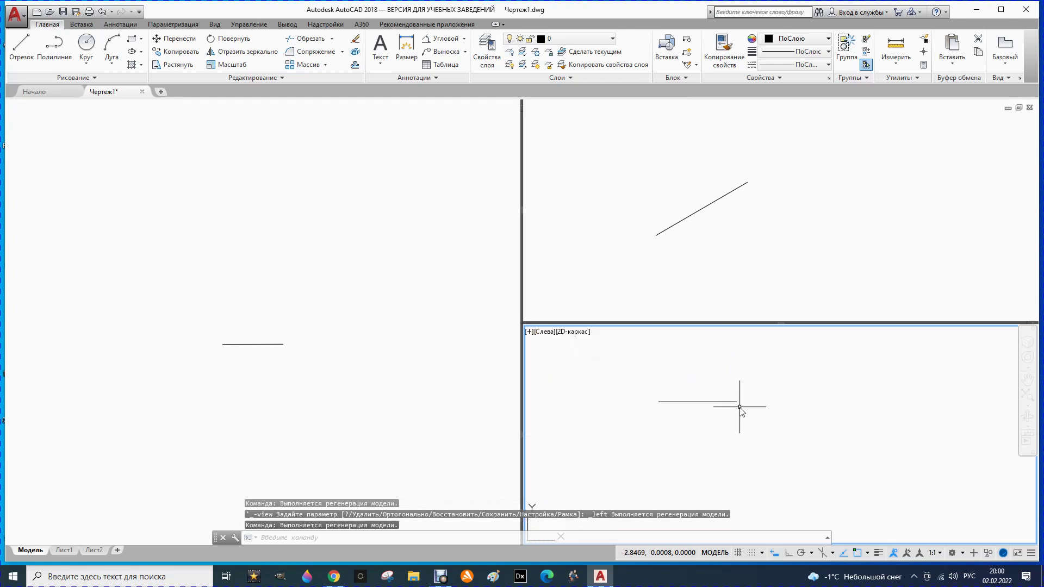
pyautogui.scroll(-2, 699, 373)
pyautogui.scroll(5, 554, 332)
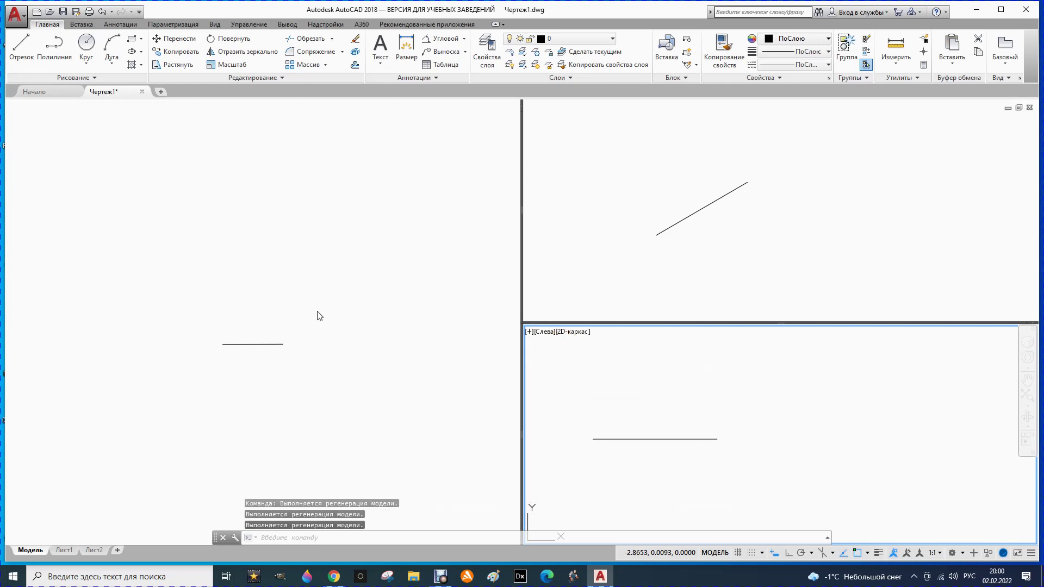
# Step: Draw a circle in the large top-view viewport, centred on the line's left endpoint with a radius slightly shorter than the line
pyautogui.click(278, 243)
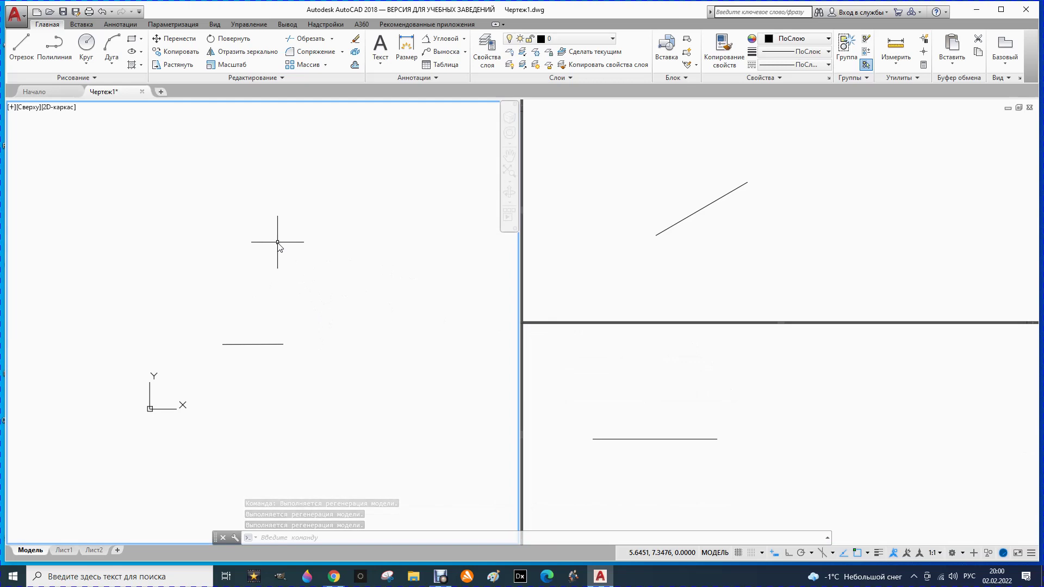
pyautogui.click(87, 44)
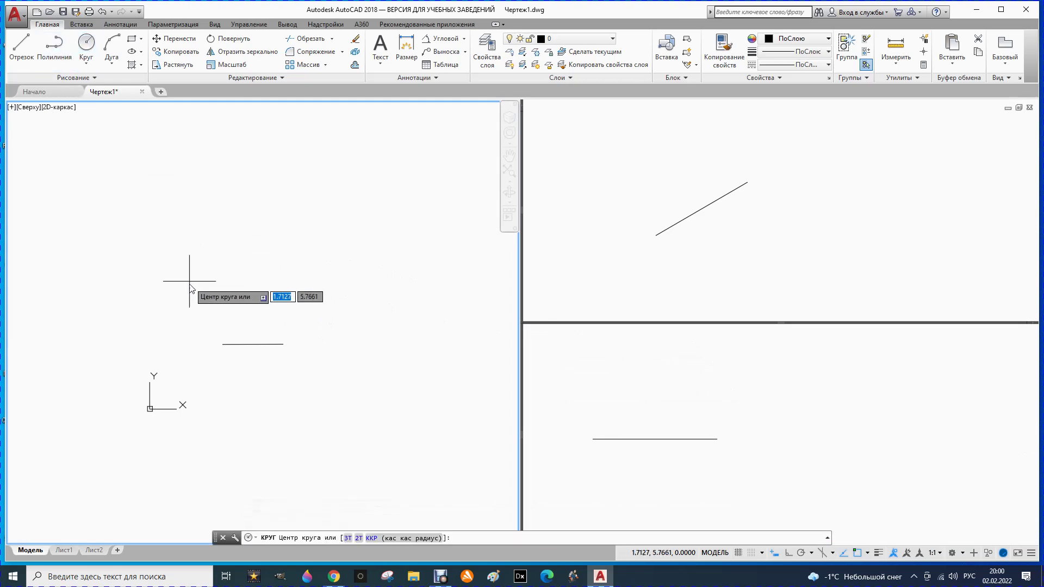
pyautogui.click(223, 344)
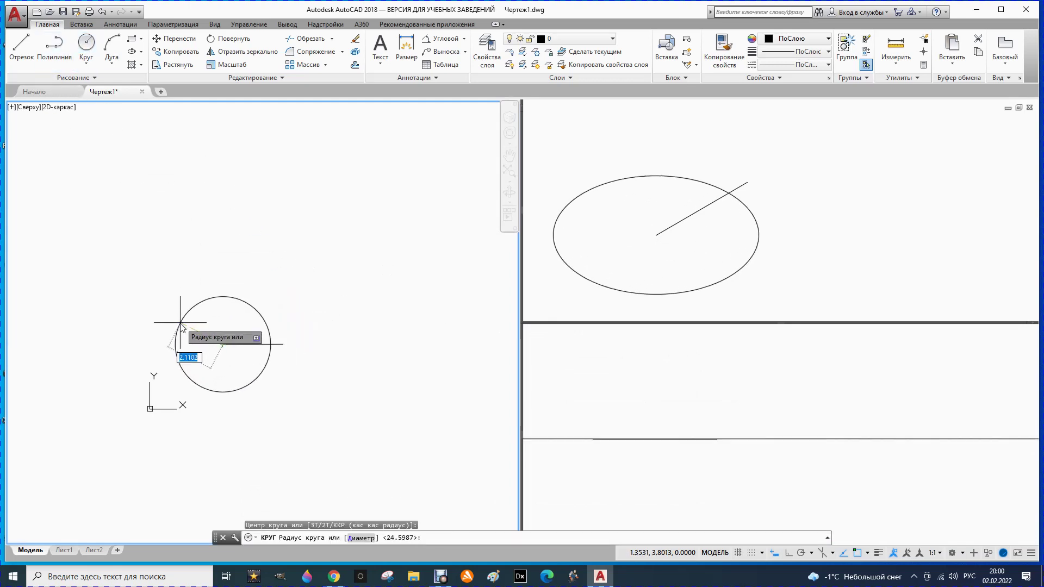
pyautogui.click(179, 320)
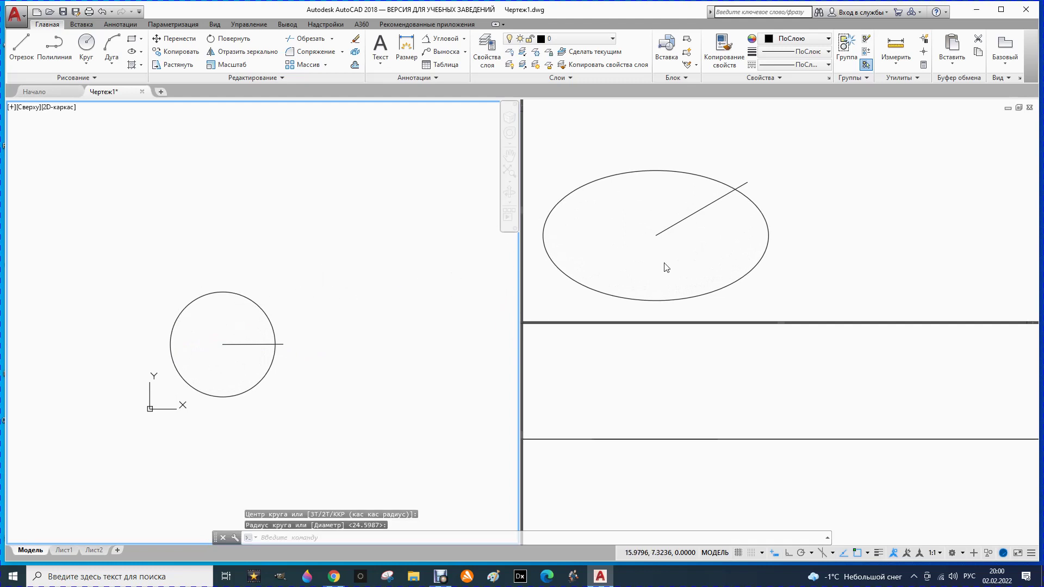
pyautogui.scroll(2, 337, 365)
pyautogui.scroll(2, 415, 415)
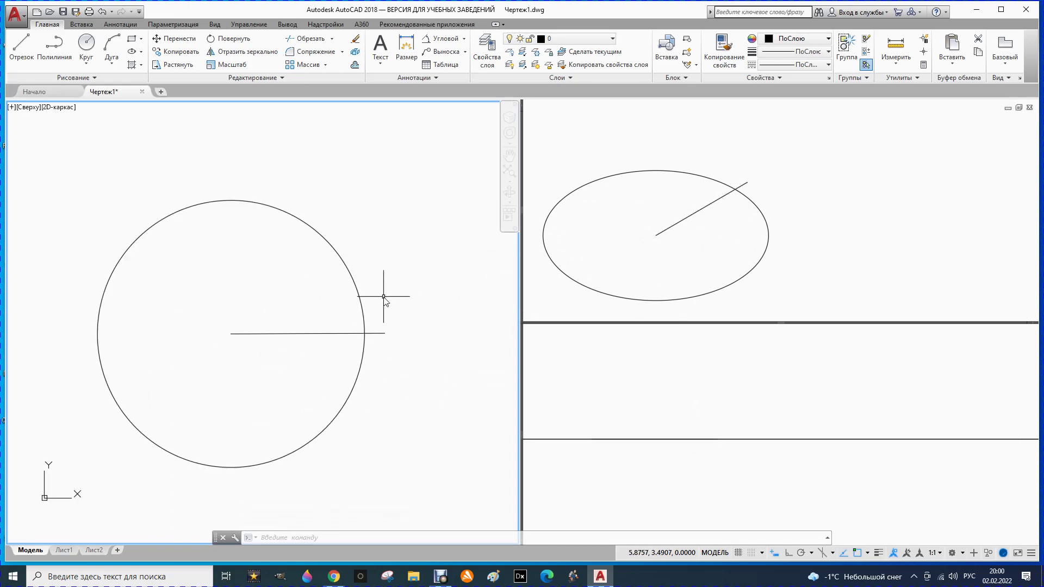
pyautogui.scroll(-2, 385, 298)
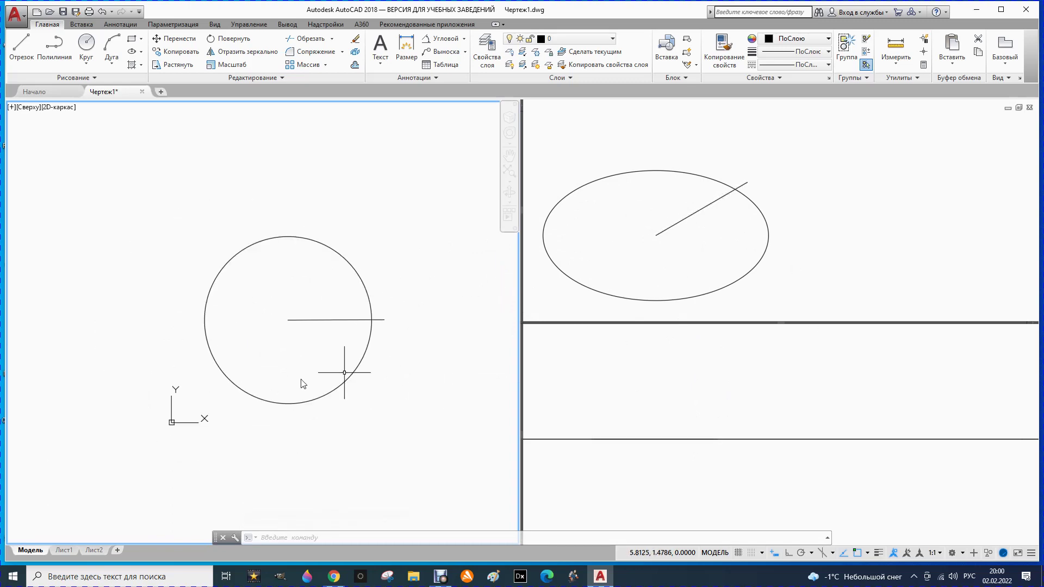
# Step: Make the southwest isometric viewport active and reframe the circle and line inside it
pyautogui.click(821, 227)
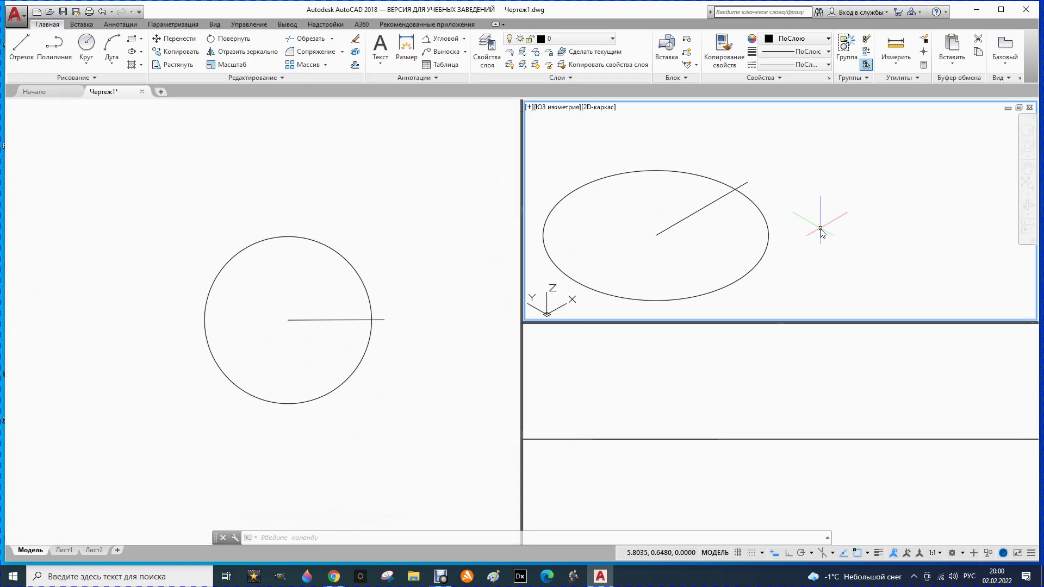
pyautogui.scroll(-1, 792, 226)
pyautogui.scroll(2, 655, 290)
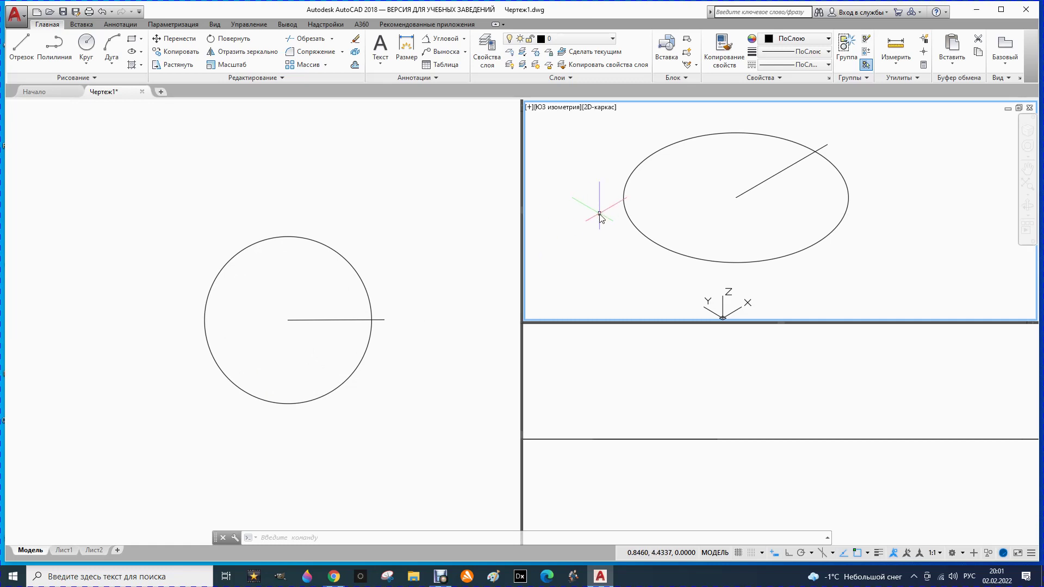
# Step: Make the left-view viewport active and fit the whole edge-on circle in it
pyautogui.click(637, 386)
pyautogui.scroll(-2, 686, 386)
pyautogui.scroll(-3, 686, 386)
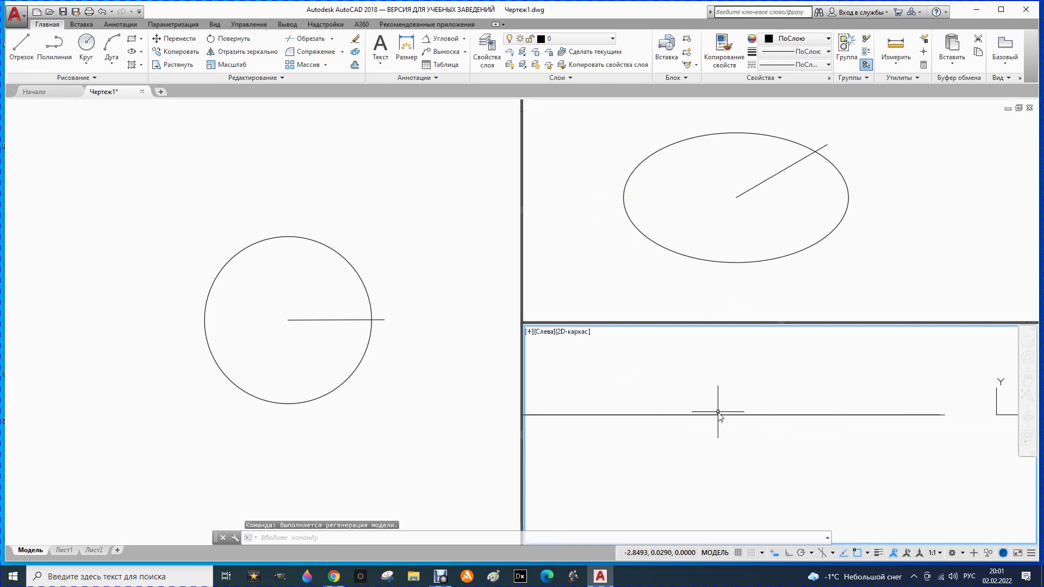
pyautogui.scroll(-4, 719, 416)
pyautogui.scroll(4, 717, 414)
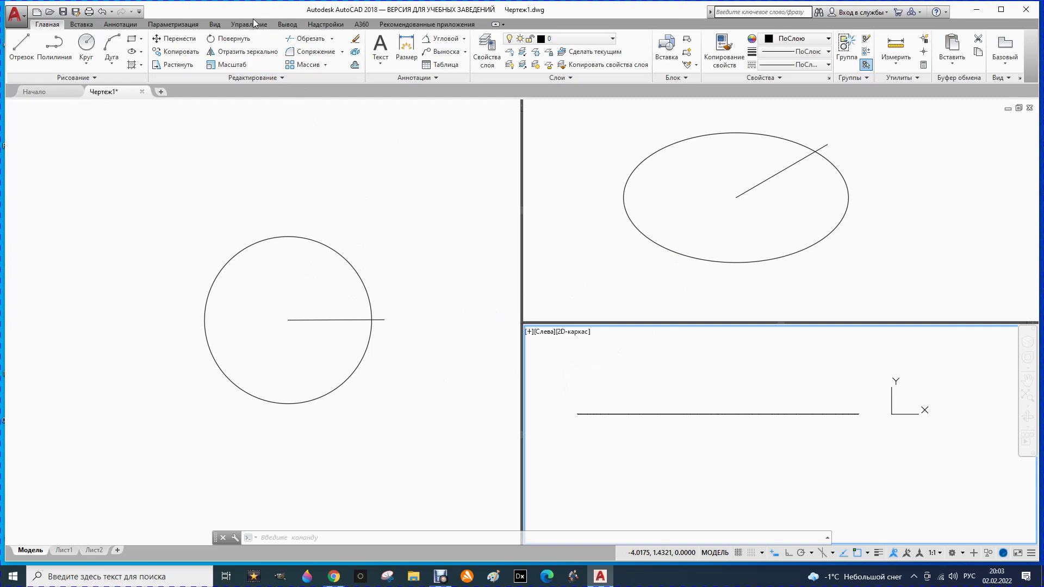
# Step: Return model space to a single viewport with the "Один ВЭ" configuration
pyautogui.click(214, 28)
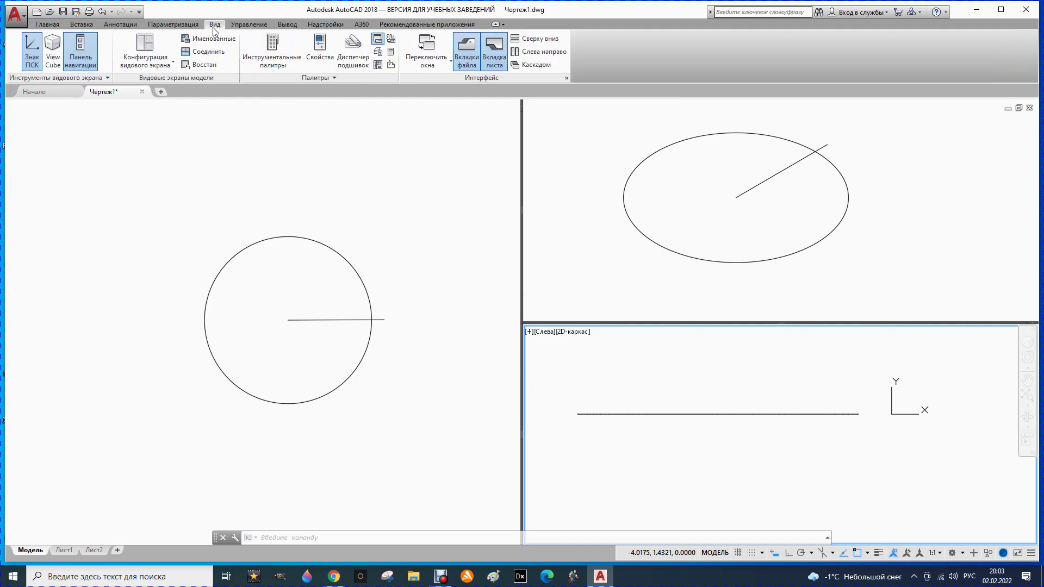
pyautogui.click(173, 64)
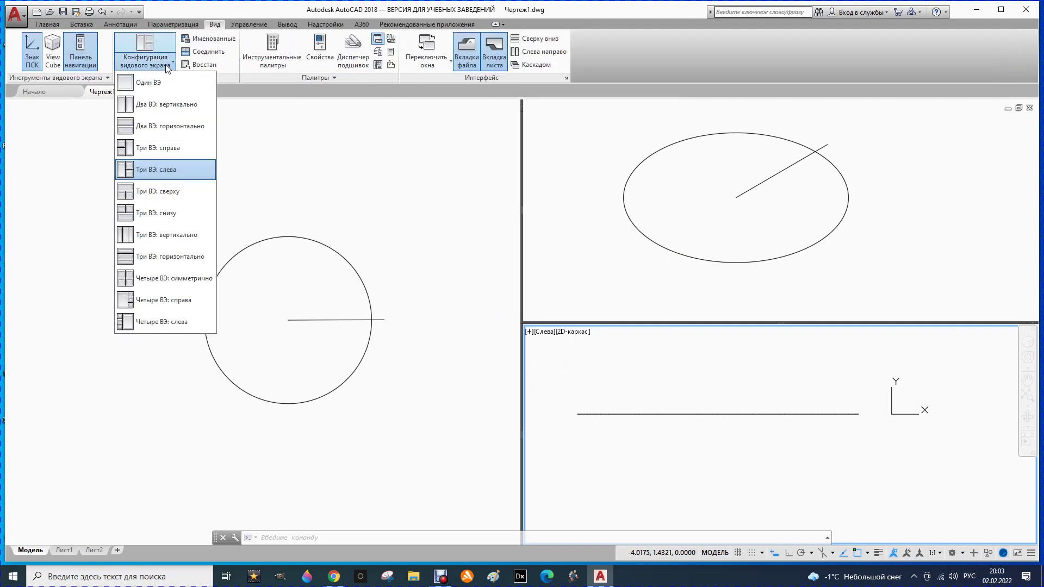
pyautogui.click(126, 88)
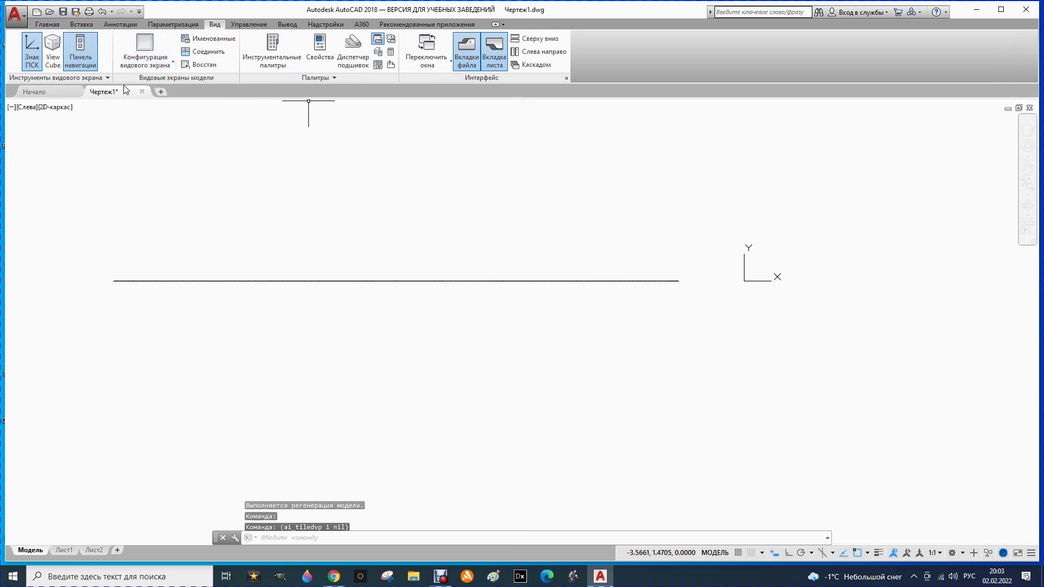
pyautogui.scroll(-5, 578, 256)
pyautogui.scroll(-1, 570, 257)
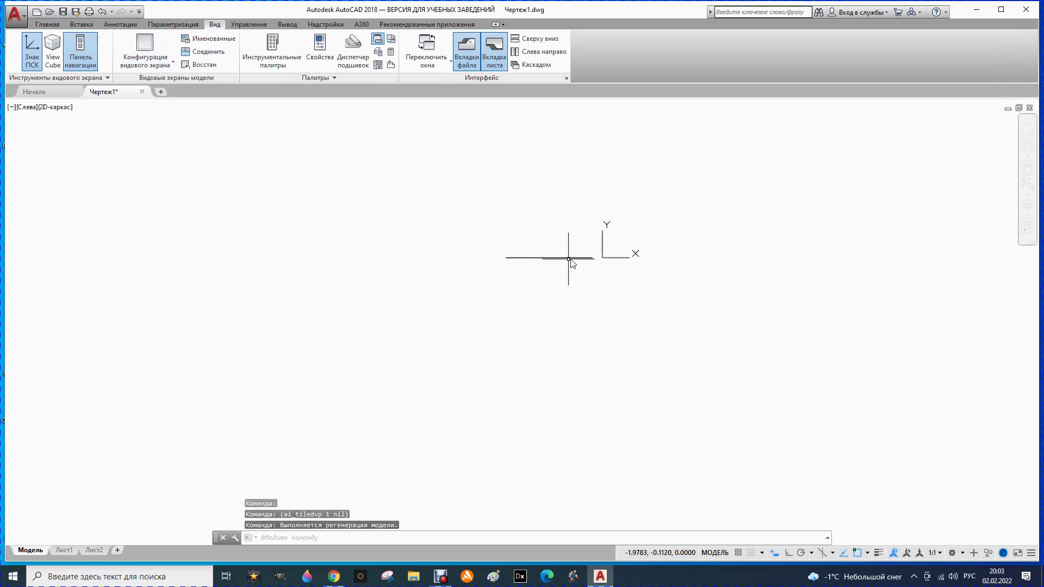
# Step: Erase the circle seen edge-on in the left view
pyautogui.click(538, 257)
pyautogui.scroll(4, 561, 223)
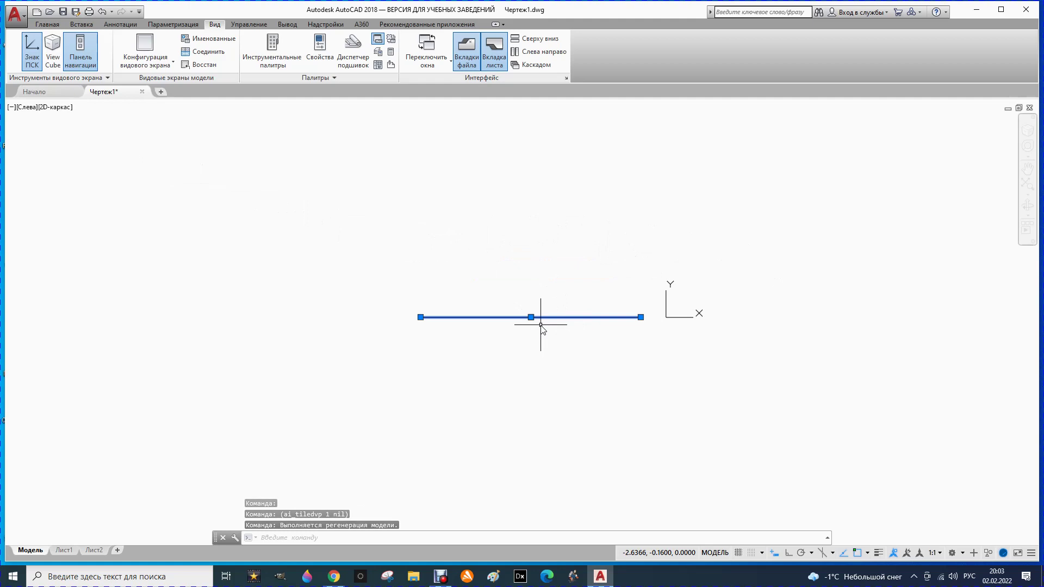
pyautogui.press('Delete')
pyautogui.scroll(-2, 430, 321)
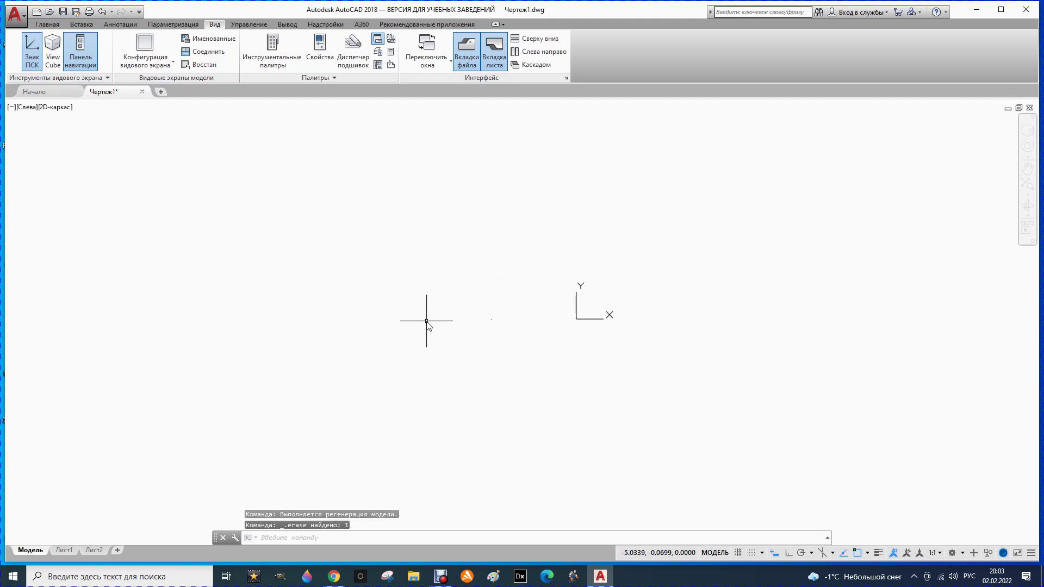
pyautogui.scroll(-2, 427, 315)
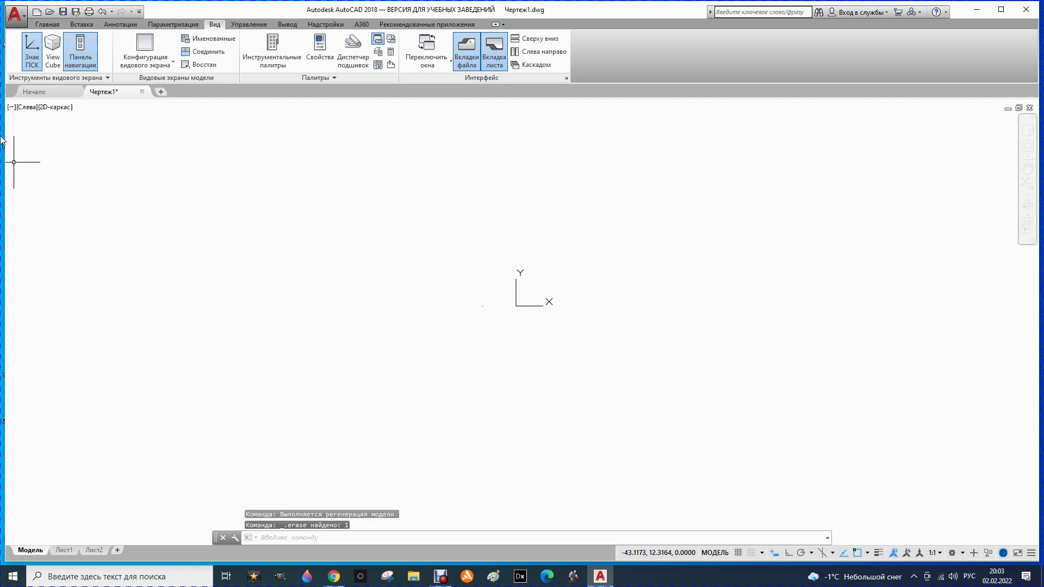
# Step: Create a new layer in the Layer Properties Manager, keeping the default name Слой1
pyautogui.click(47, 24)
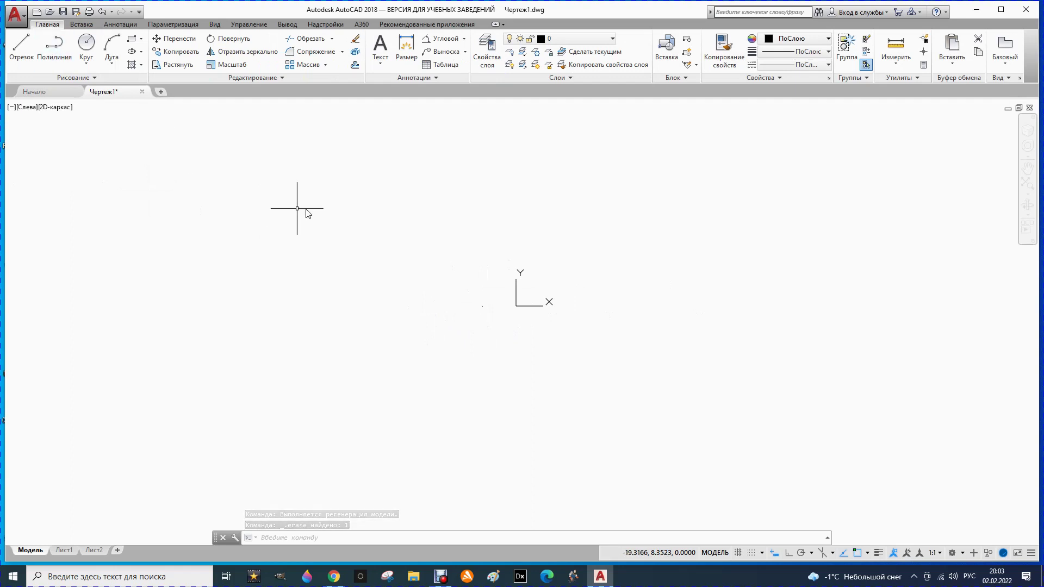
pyautogui.scroll(2, 532, 289)
pyautogui.scroll(7, 525, 296)
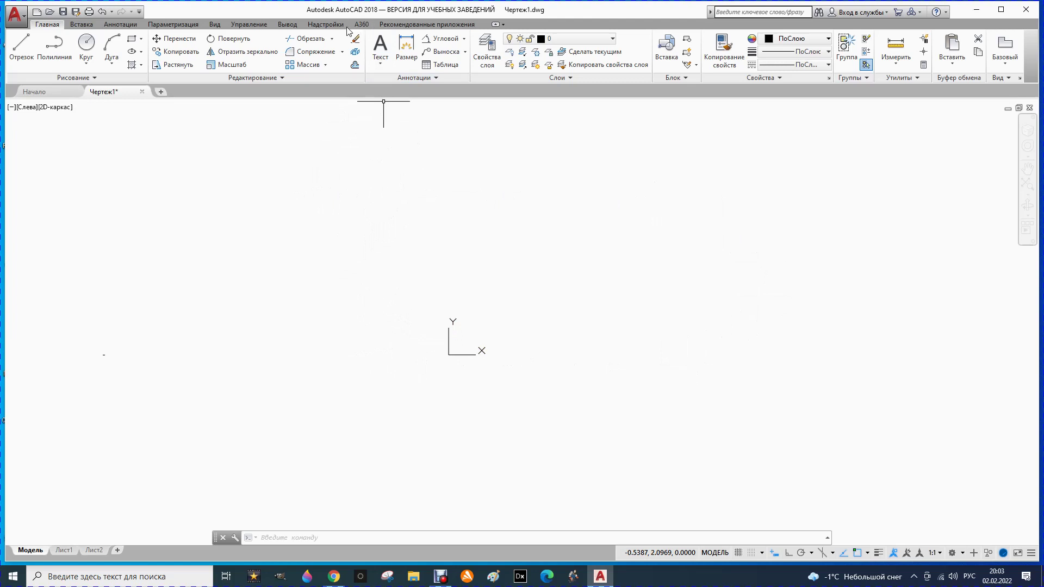
pyautogui.click(612, 43)
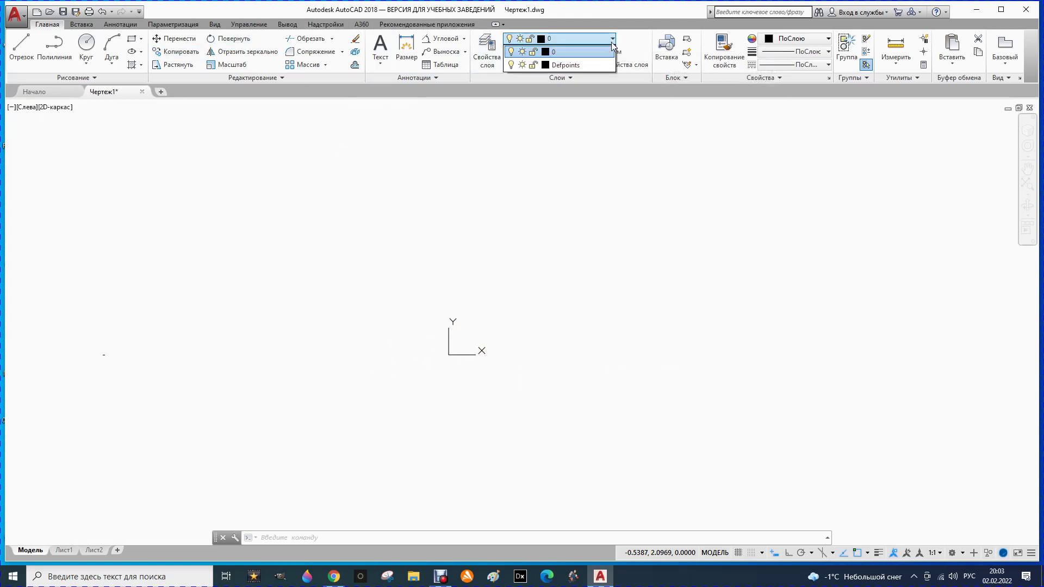
pyautogui.click(487, 49)
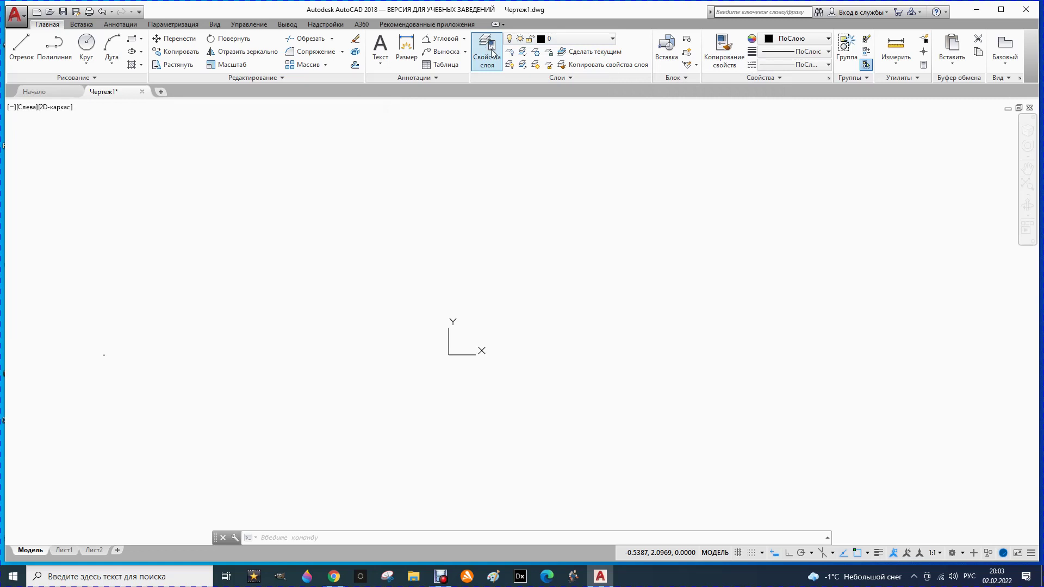
pyautogui.click(491, 51)
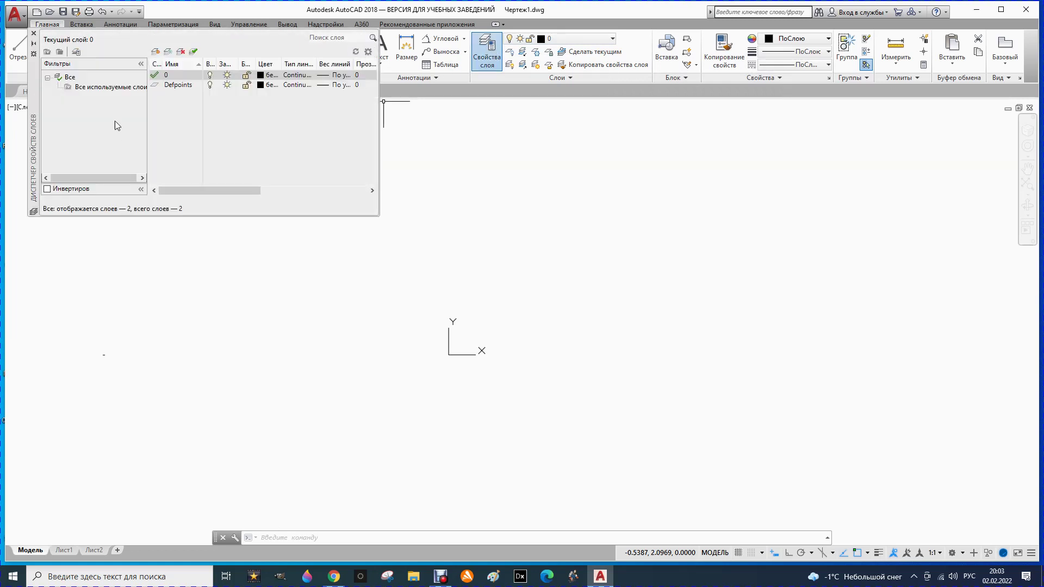
pyautogui.click(154, 51)
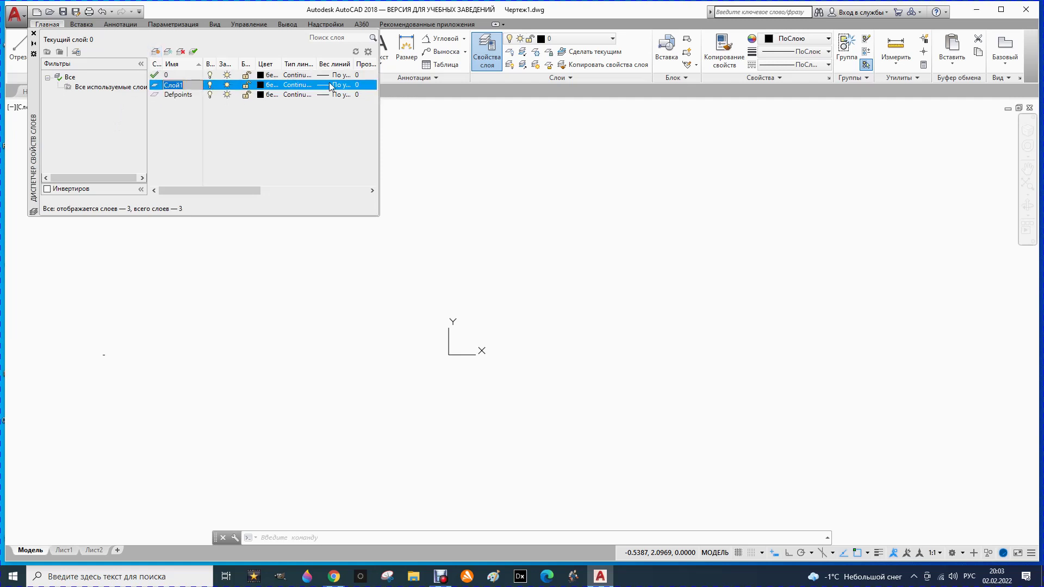
# Step: Set the lineweight of layer Слой1 to 0.60 mm and close the Layer Properties Manager
pyautogui.click(345, 87)
pyautogui.click(345, 87)
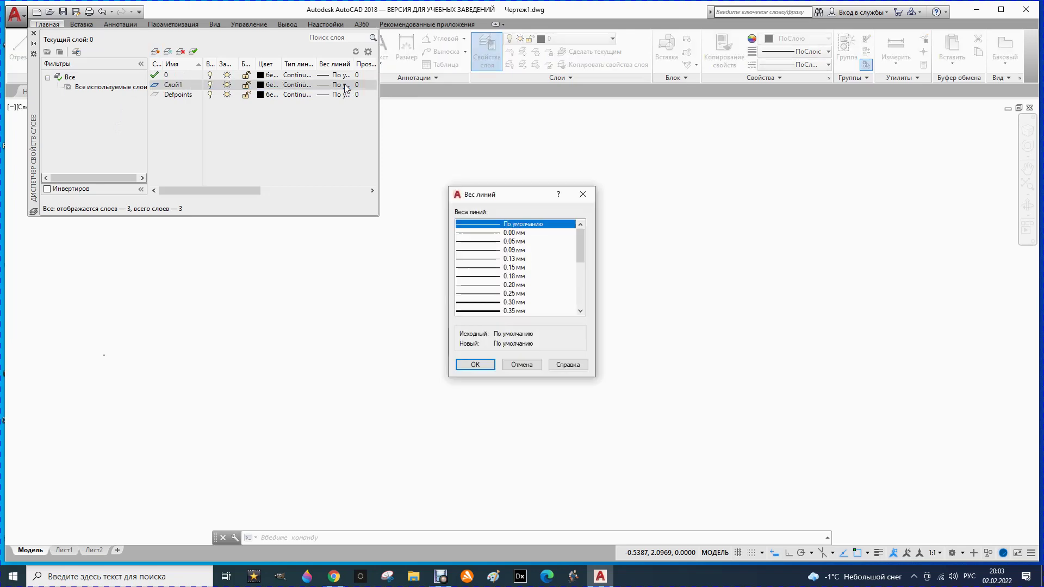
pyautogui.scroll(-2, 500, 289)
pyautogui.click(489, 294)
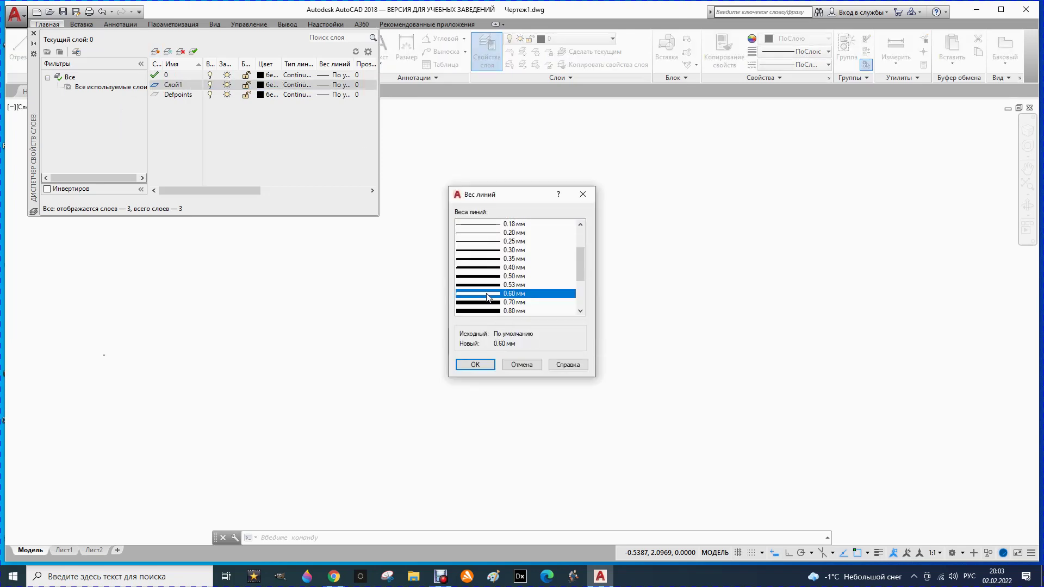
pyautogui.click(473, 365)
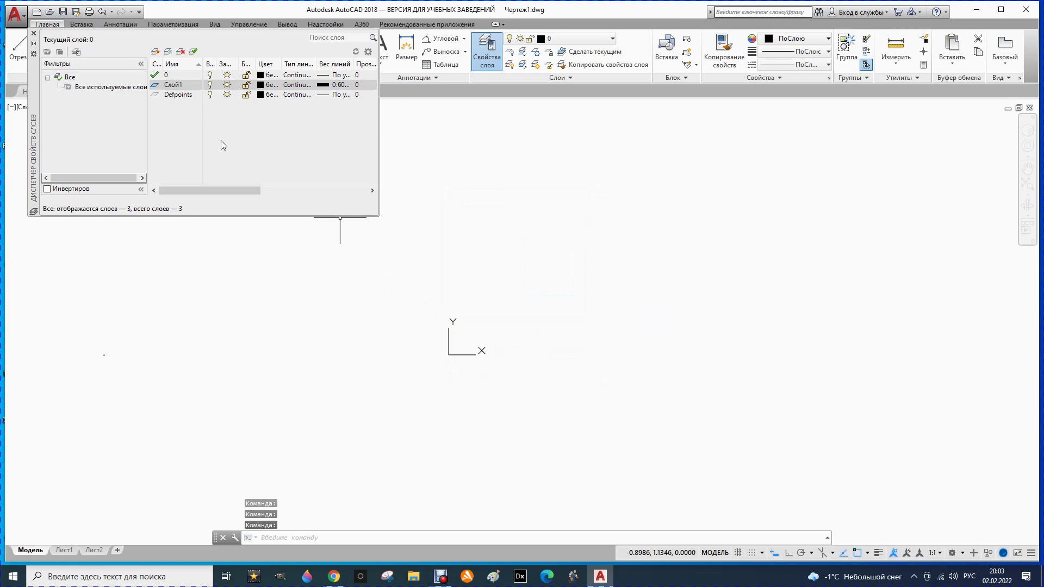
pyautogui.click(34, 33)
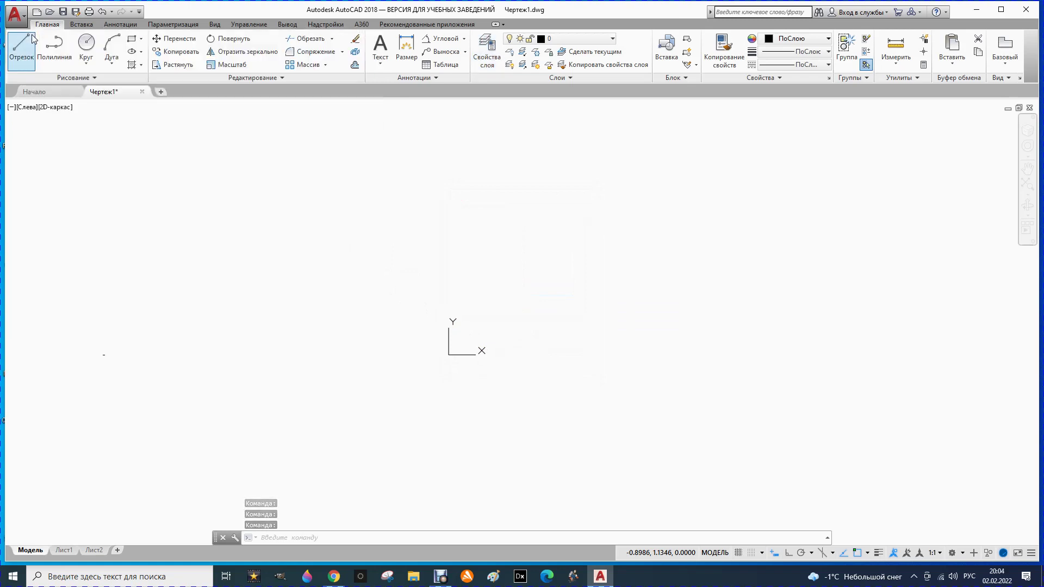
# Step: Examine the available dimension styles and text styles without changing the current ones
pyautogui.click(120, 26)
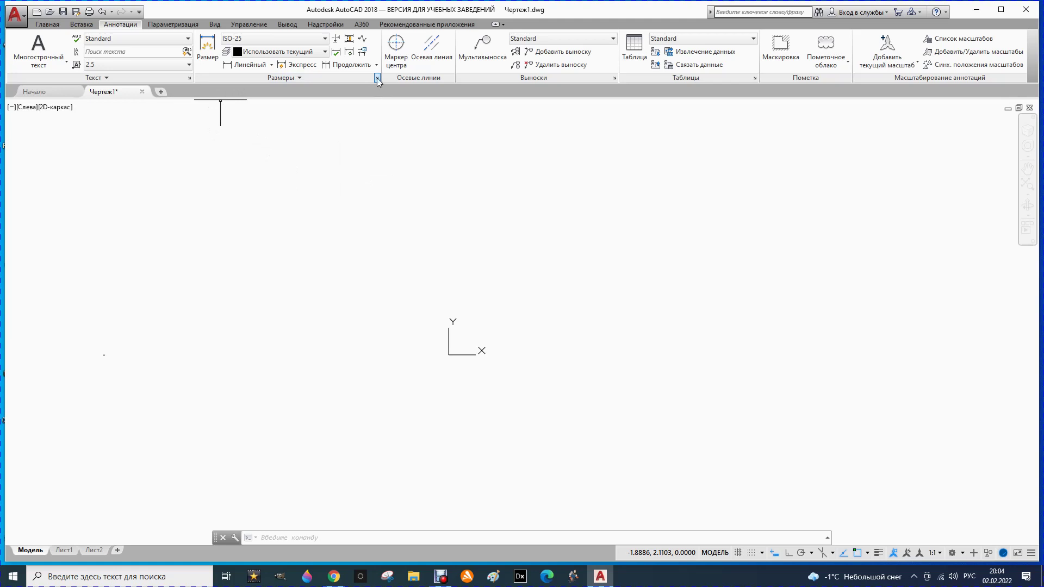
pyautogui.click(325, 39)
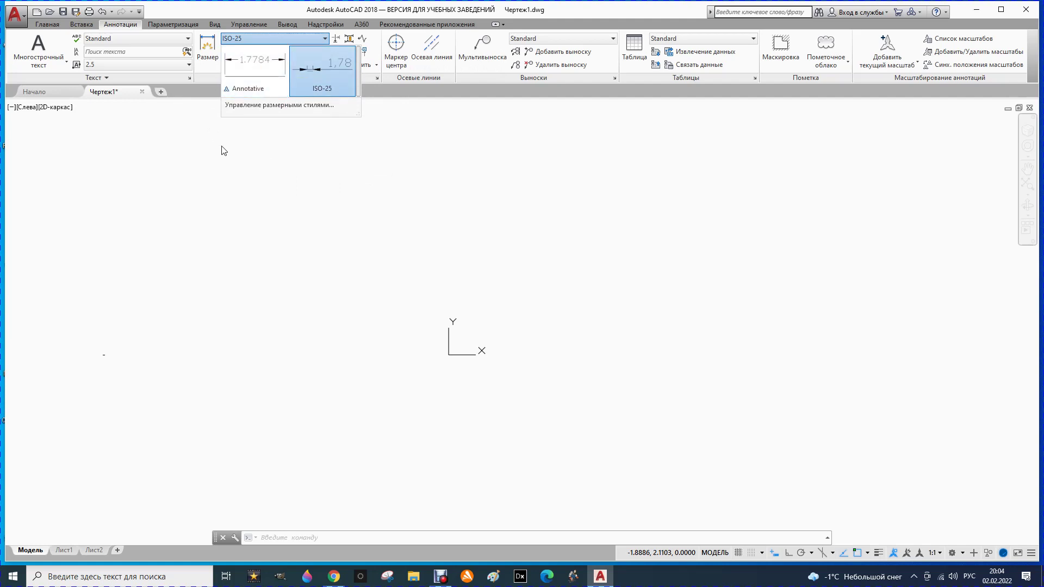
pyautogui.click(164, 138)
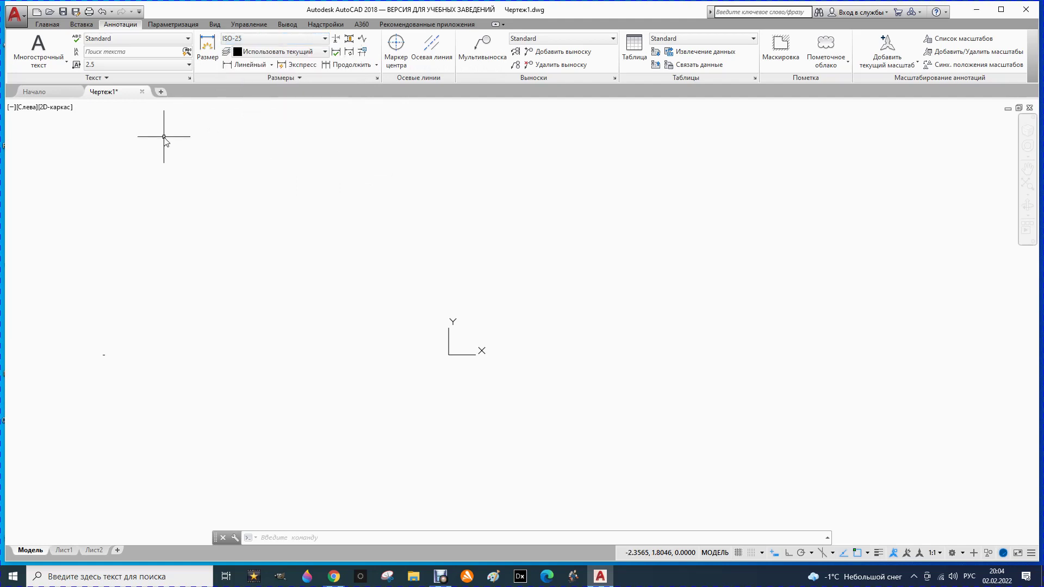
pyautogui.click(188, 39)
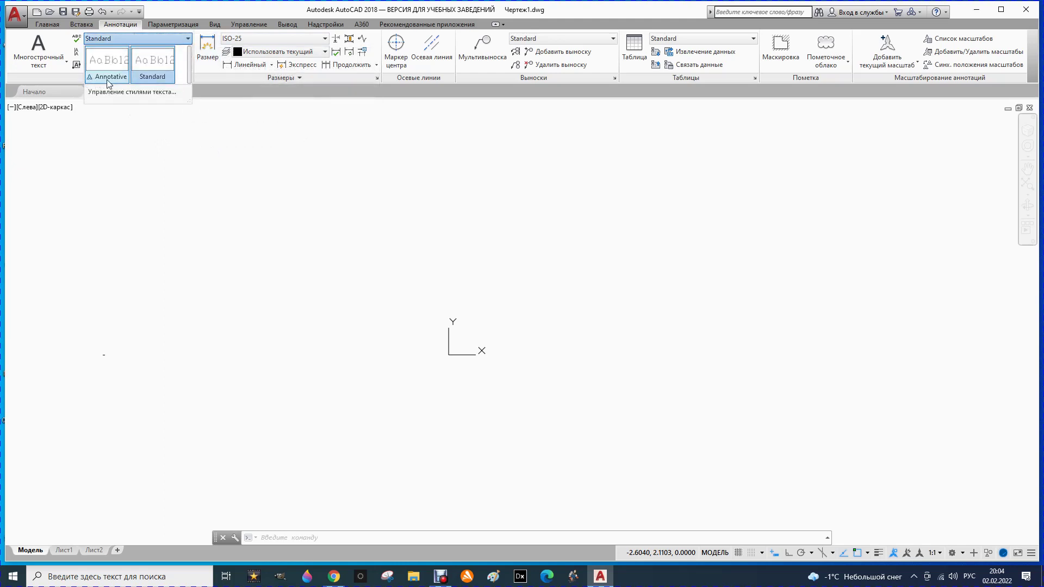
pyautogui.click(164, 119)
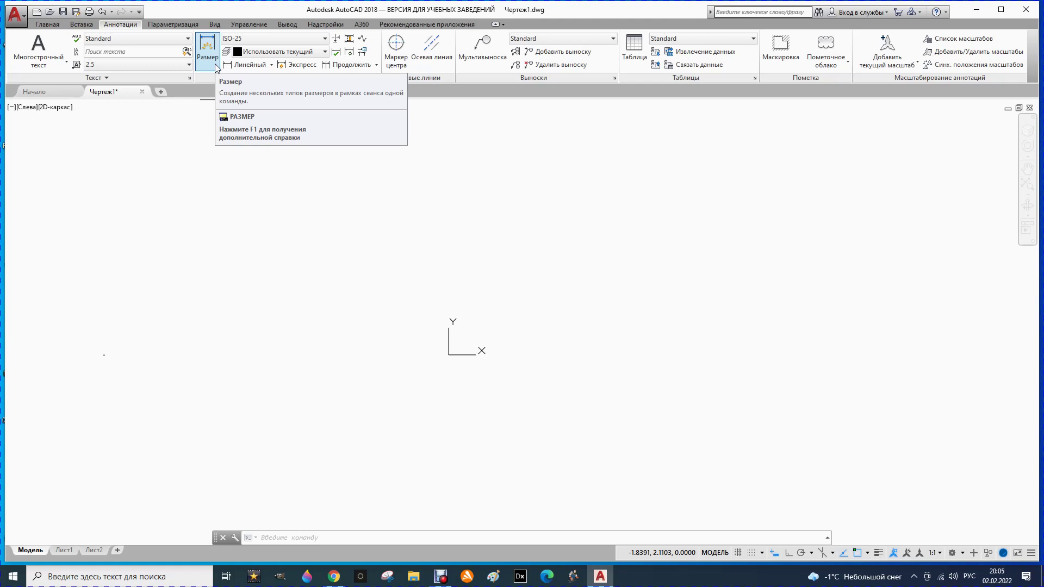
pyautogui.click(209, 161)
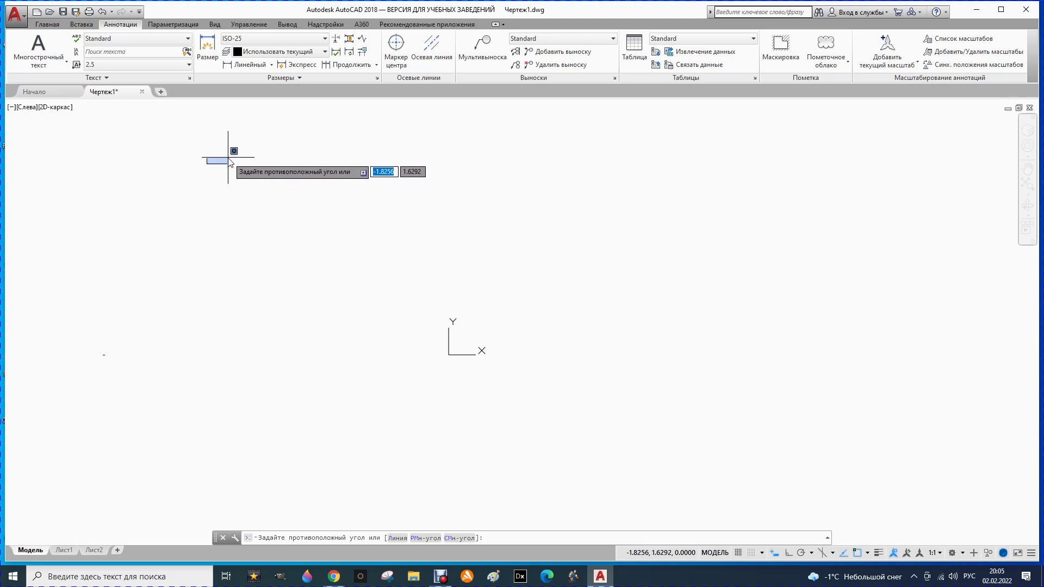
pyautogui.press('Escape')
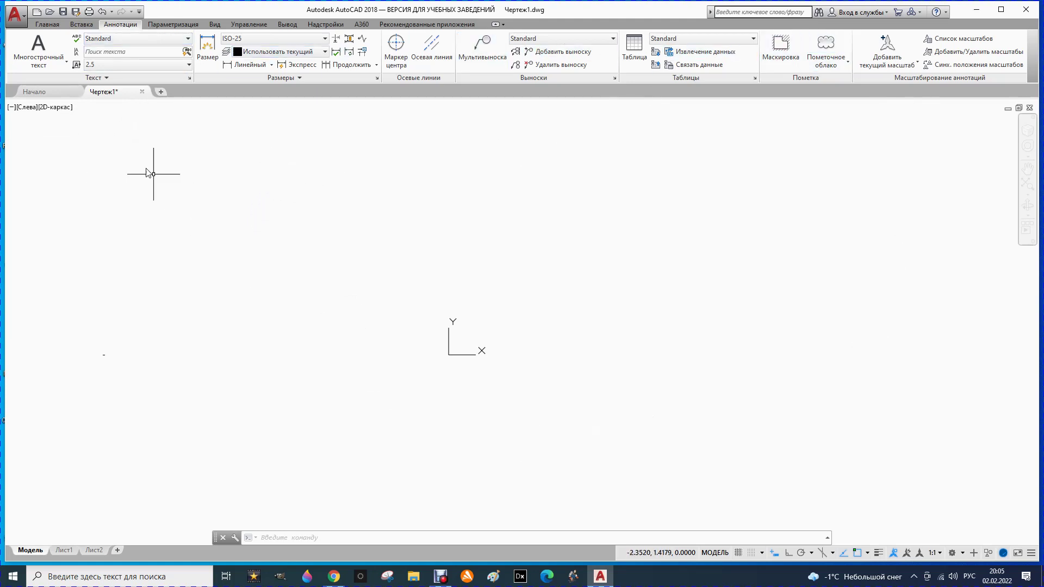
# Step: Save the drawing as an AutoCAD drawing template (*.dwt) named Шаблон учебный in the Template folder, accepting the default metric template options
pyautogui.click(16, 15)
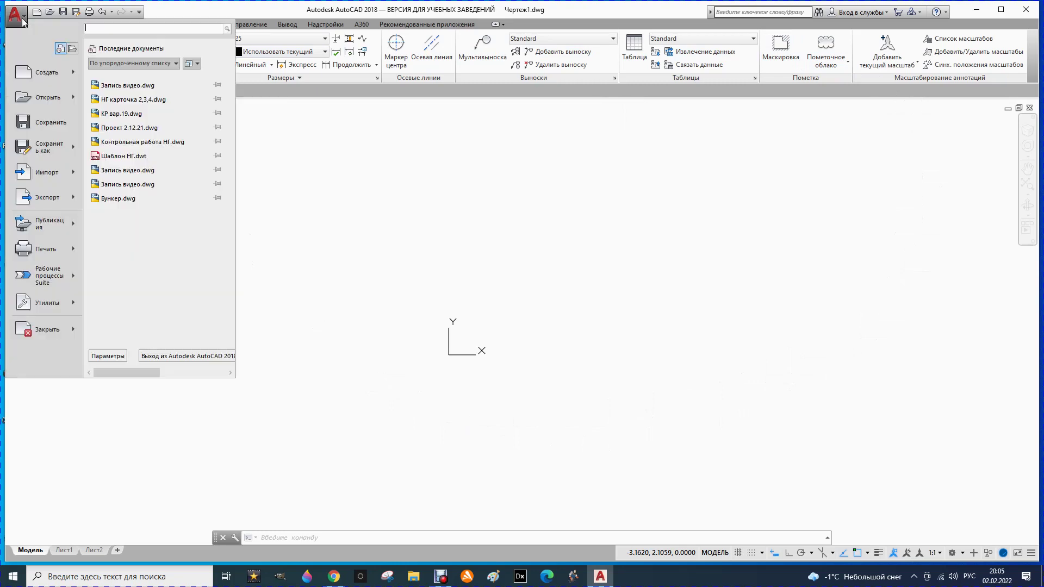
pyautogui.moveTo(74, 148)
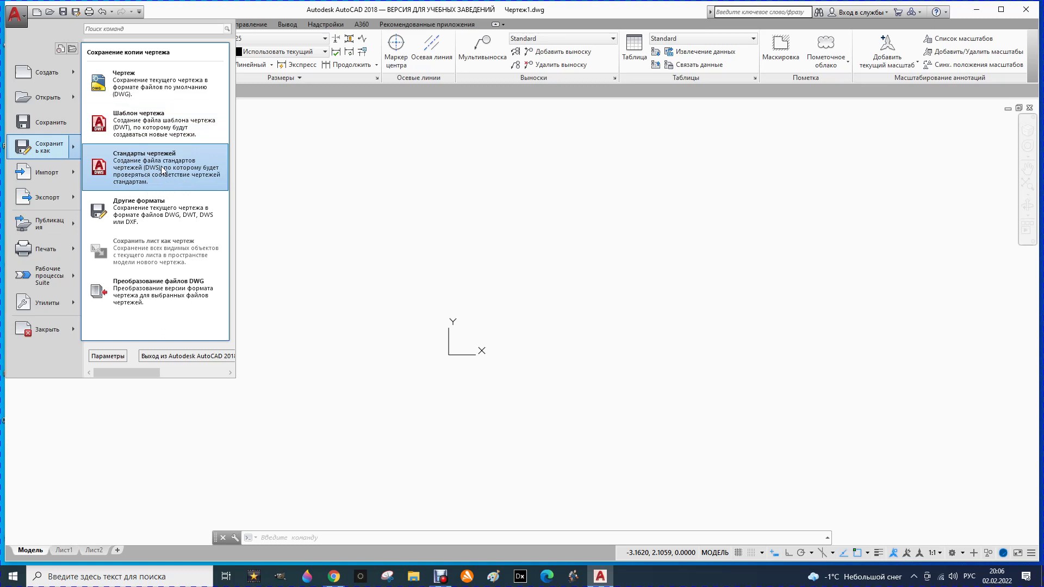
pyautogui.click(142, 128)
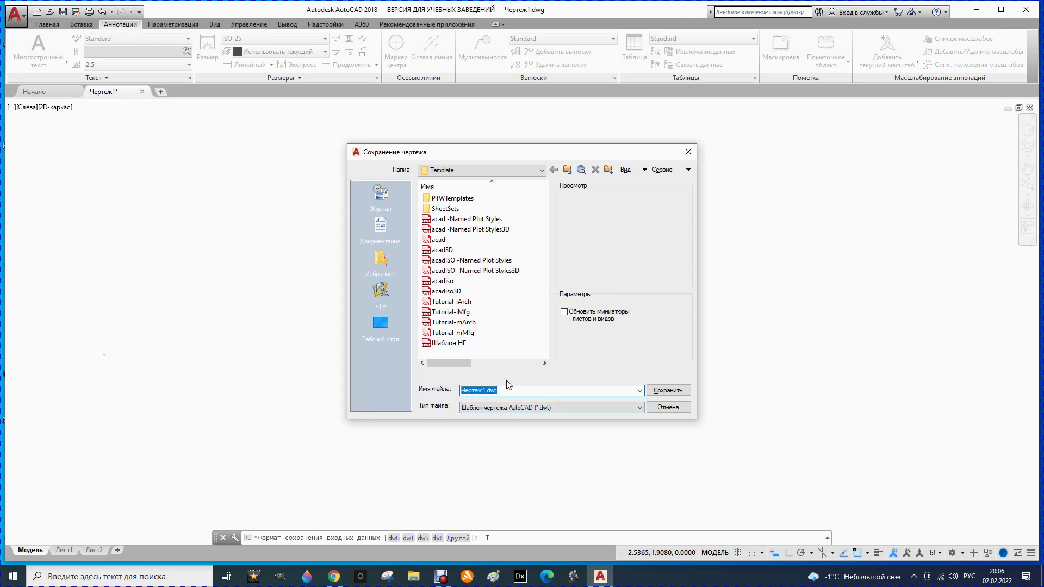
pyautogui.write('Ш')
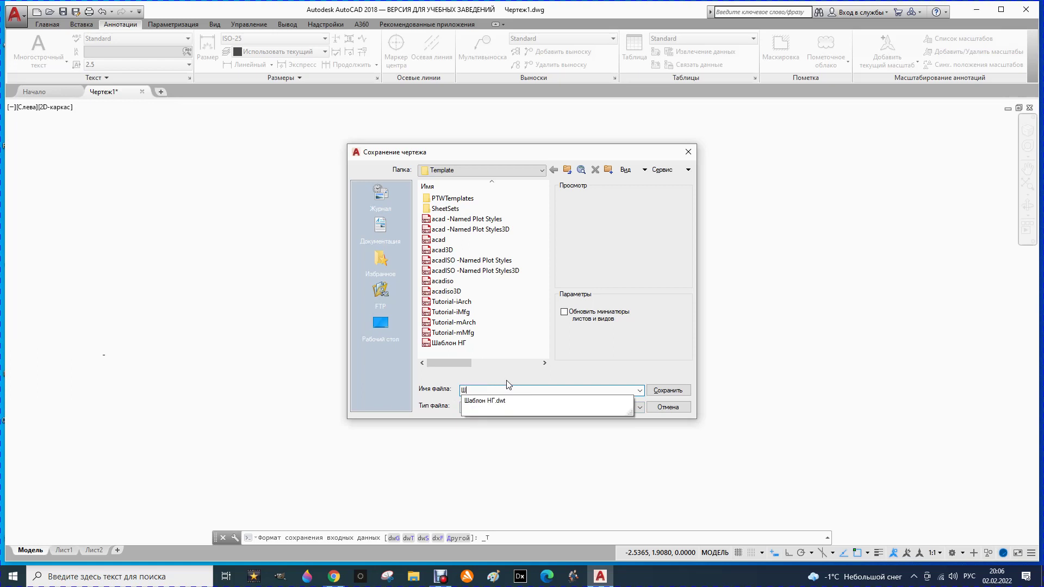
pyautogui.write('аблон учебный')
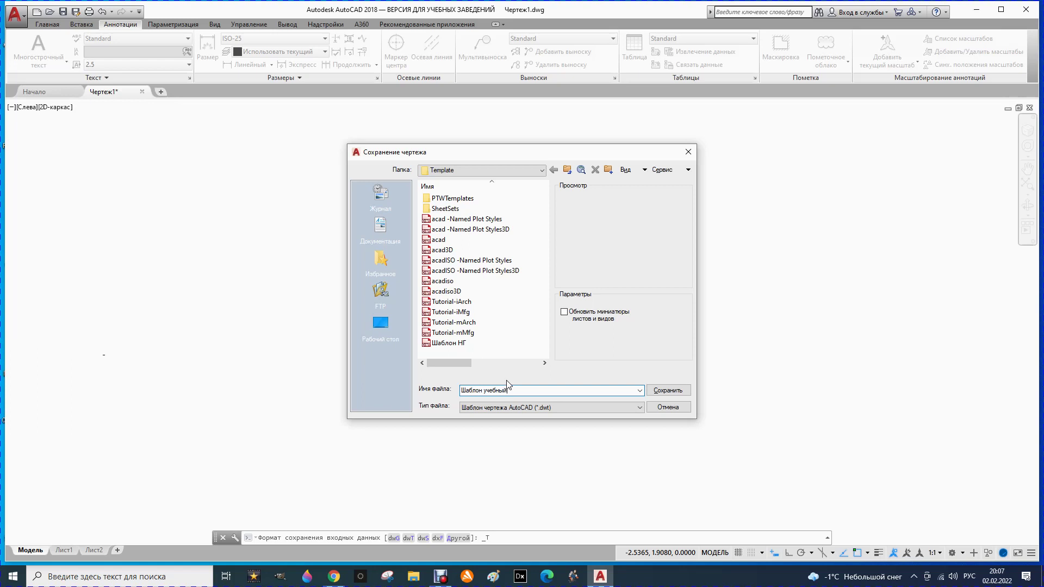
pyautogui.click(668, 390)
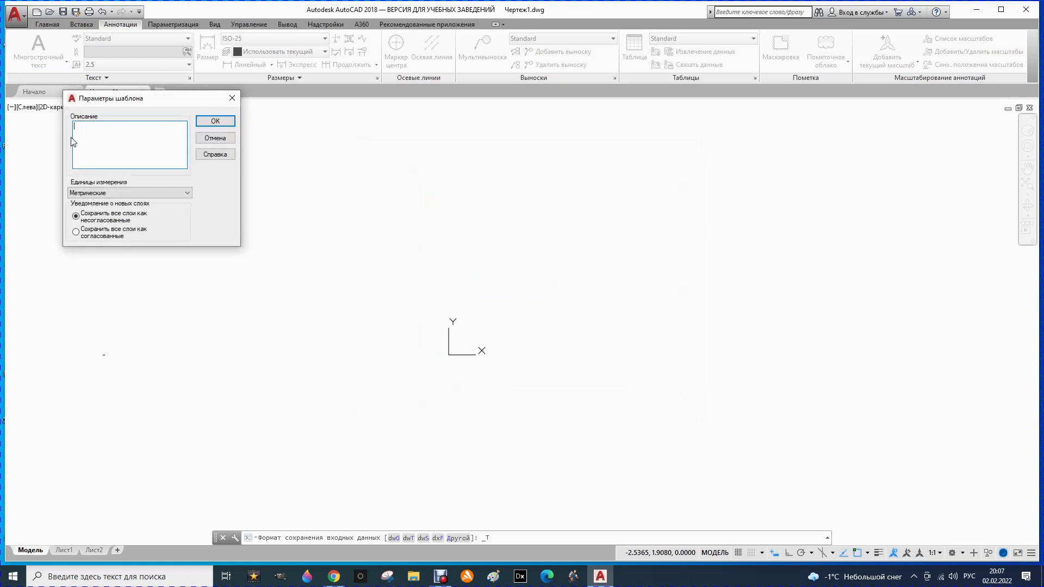
pyautogui.click(209, 122)
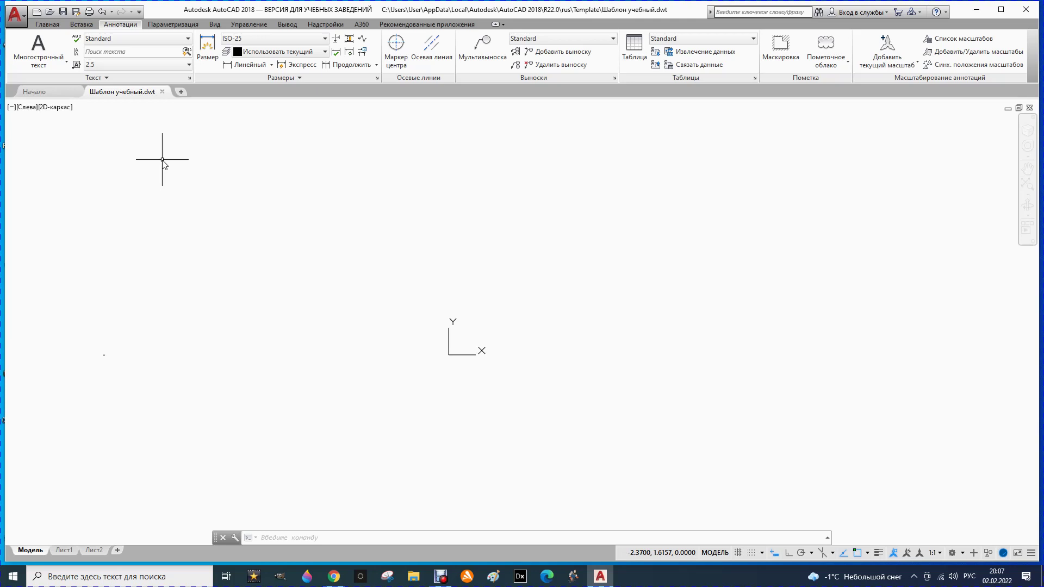
# Step: Create a new drawing based on the template Шаблон учебный.dwt
pyautogui.click(24, 21)
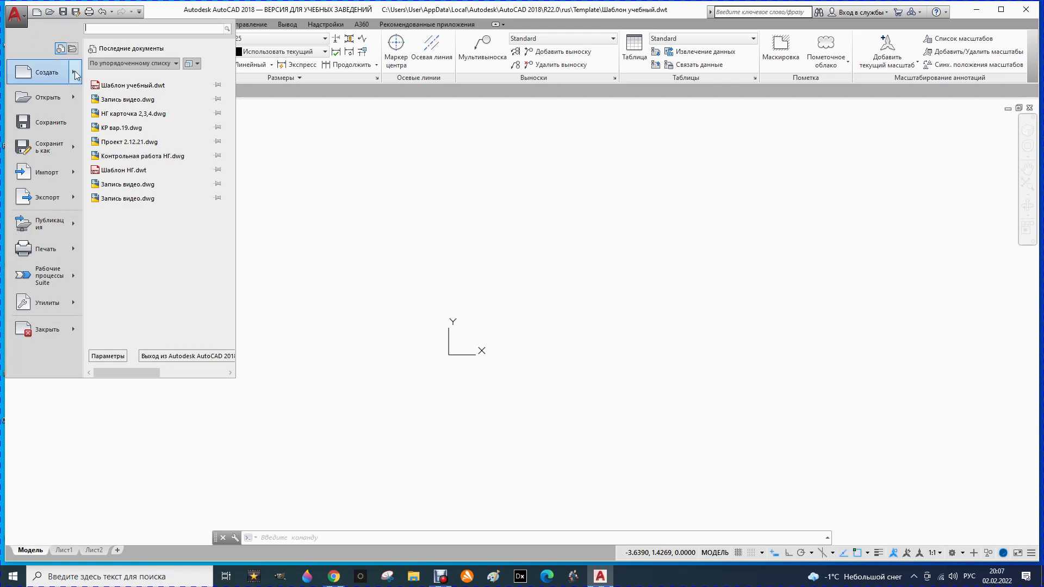
pyautogui.moveTo(74, 70)
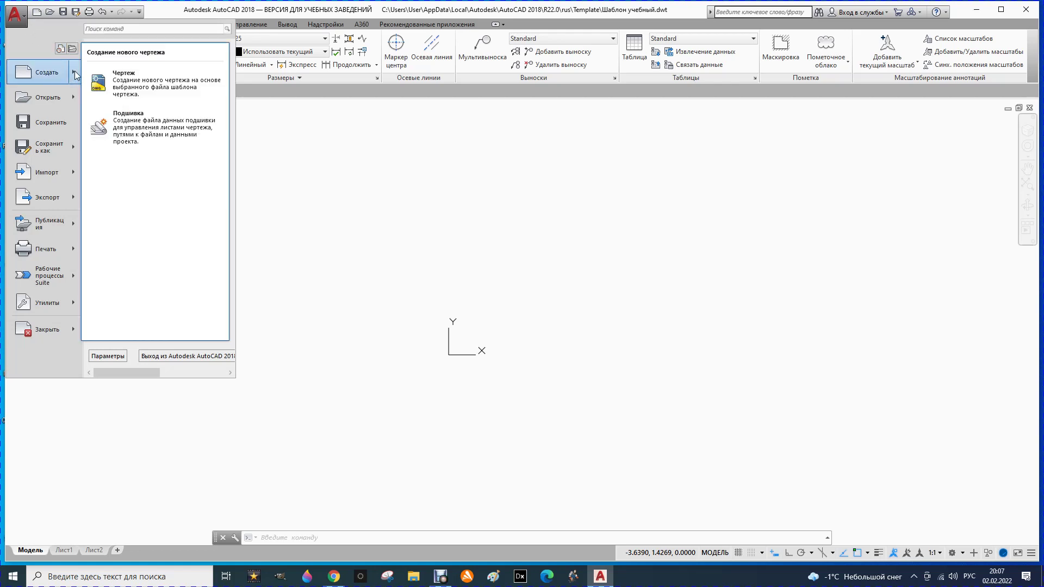
pyautogui.click(117, 82)
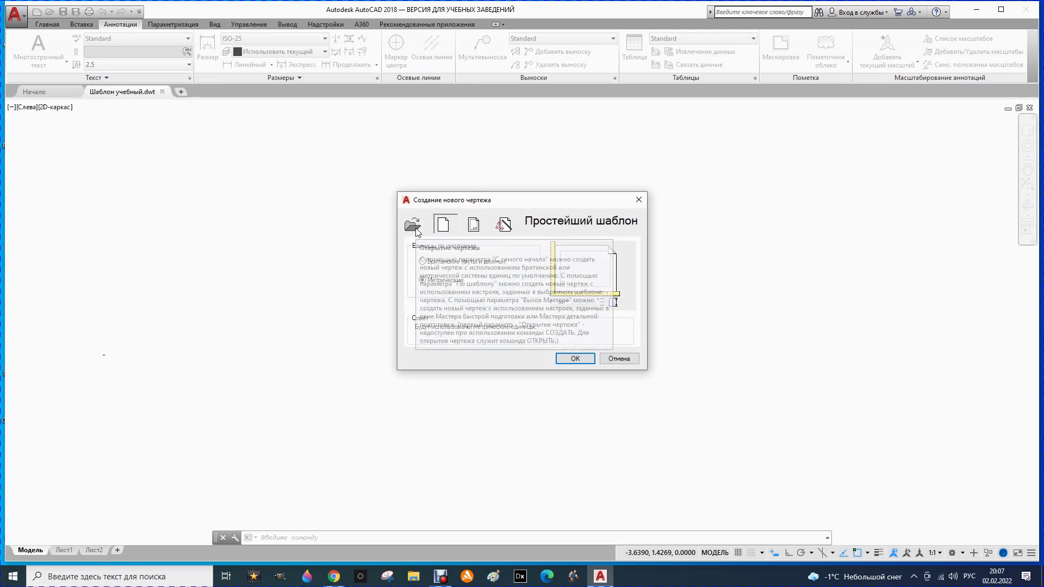
pyautogui.click(474, 225)
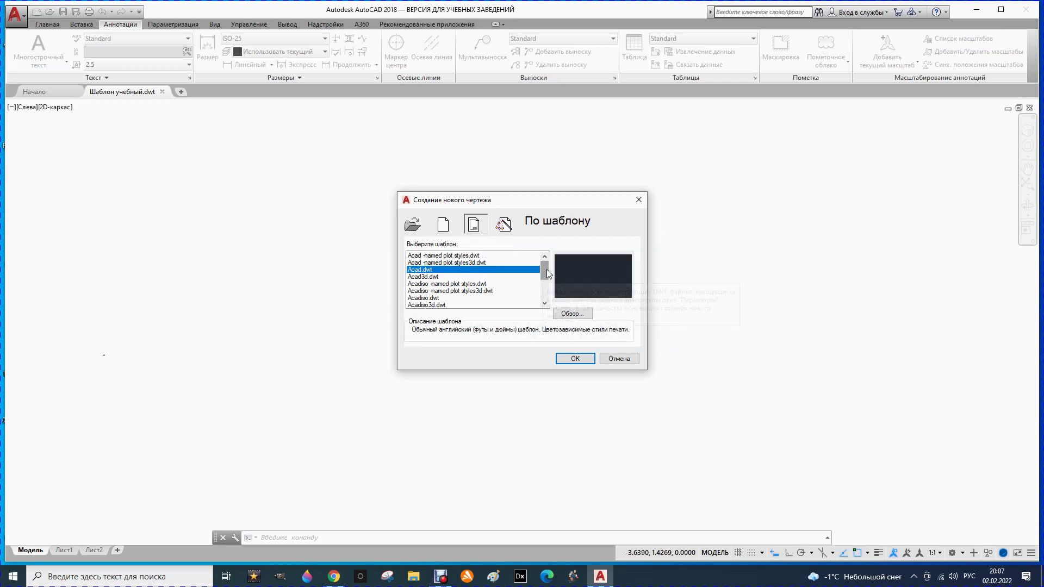
pyautogui.moveTo(547, 272); pyautogui.dragTo(542, 291)
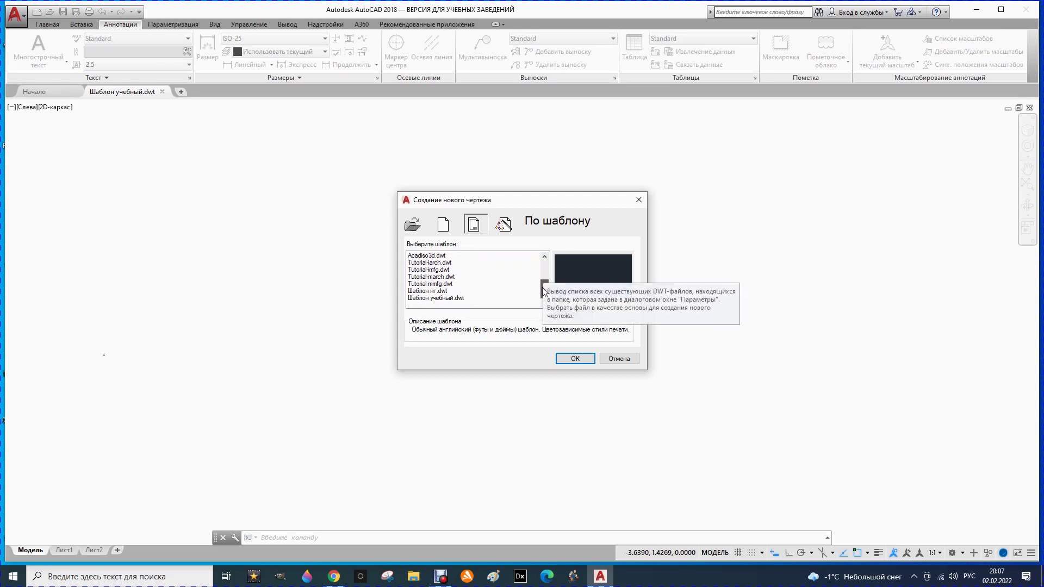
pyautogui.click(425, 299)
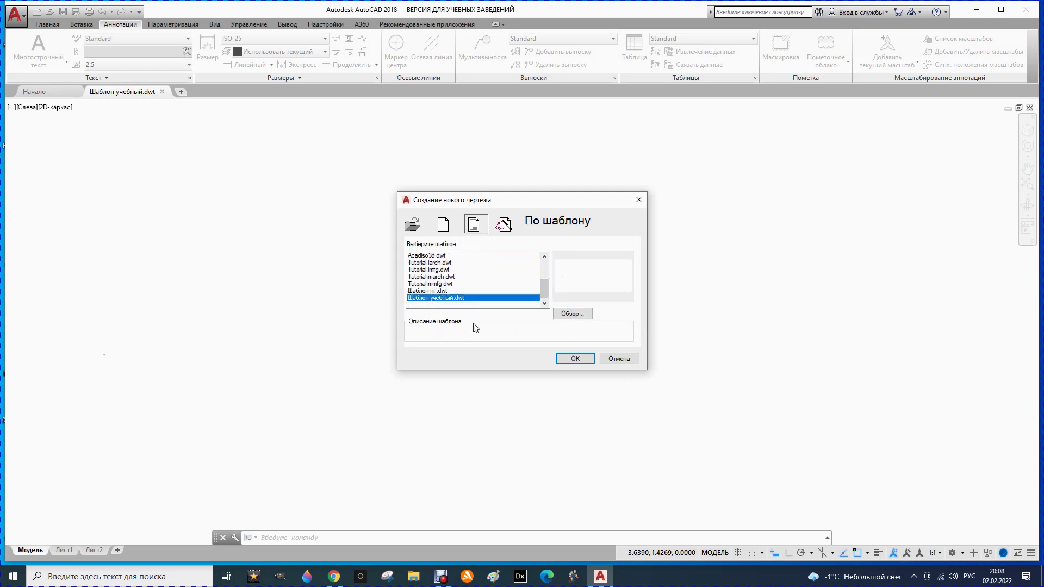
pyautogui.click(567, 358)
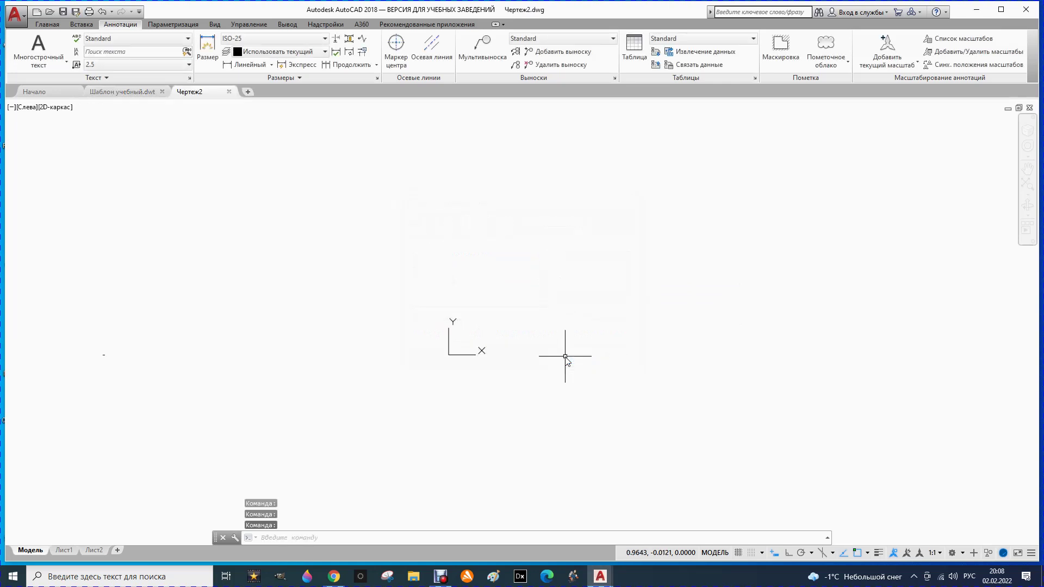
# Step: Examine which layers the new drawing has inherited from the template, without changing the current layer
pyautogui.click(42, 27)
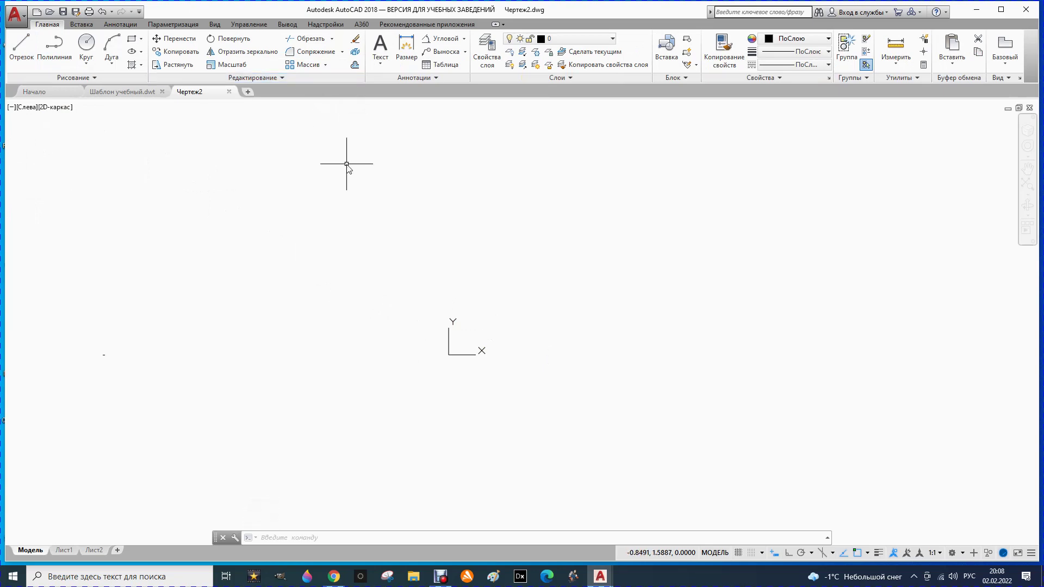
pyautogui.click(612, 41)
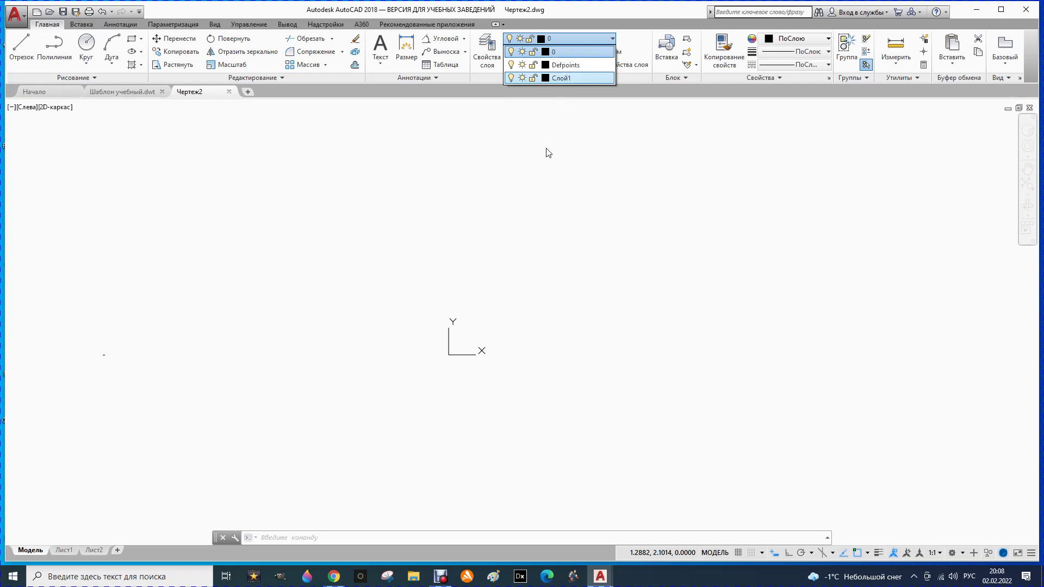
pyautogui.click(535, 169)
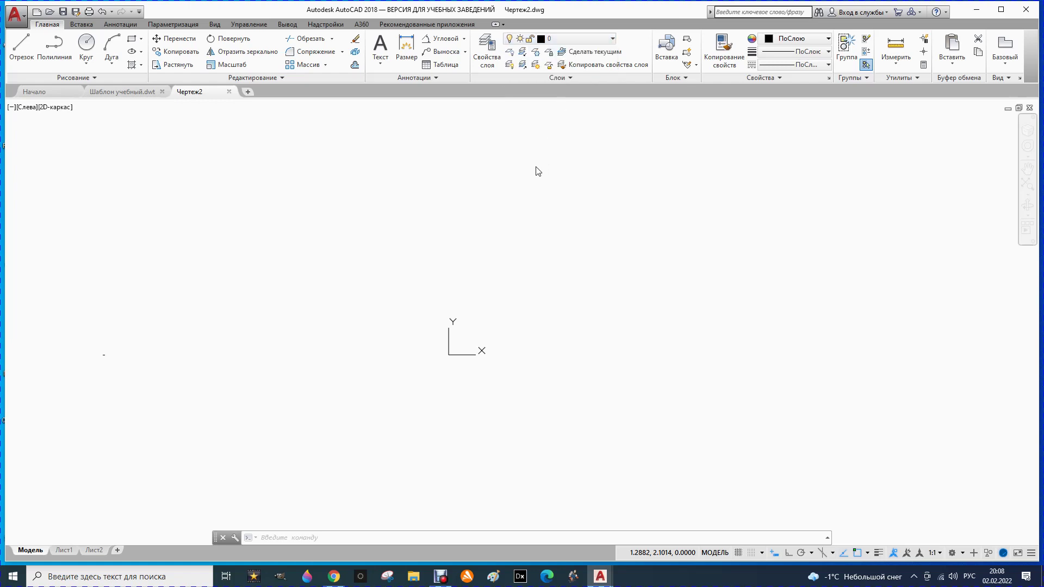
pyautogui.scroll(2, 482, 364)
pyautogui.scroll(4, 459, 338)
pyautogui.scroll(3, 378, 378)
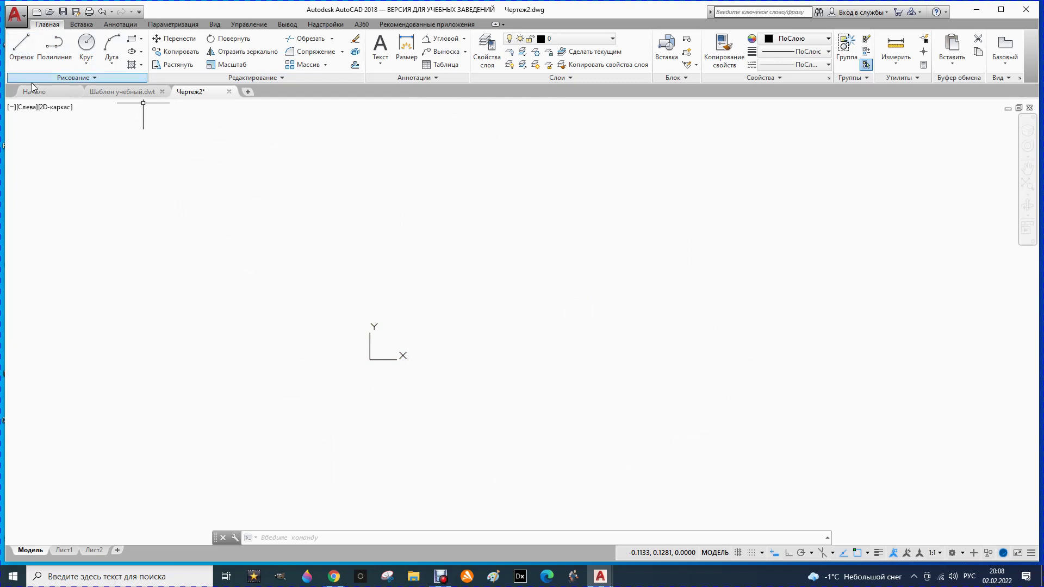
pyautogui.scroll(2, 387, 345)
pyautogui.scroll(4, 356, 371)
pyautogui.scroll(4, 326, 398)
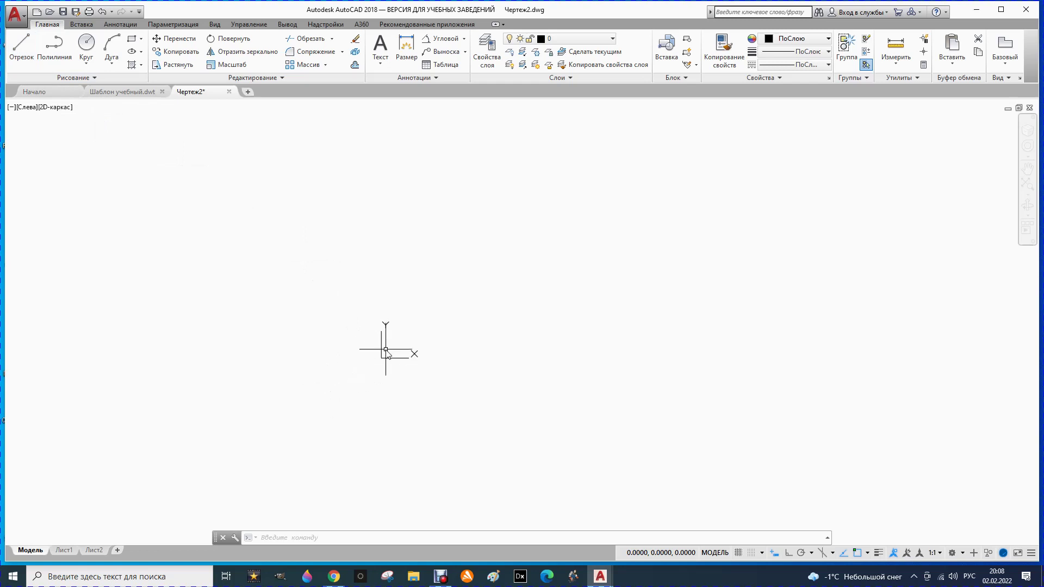